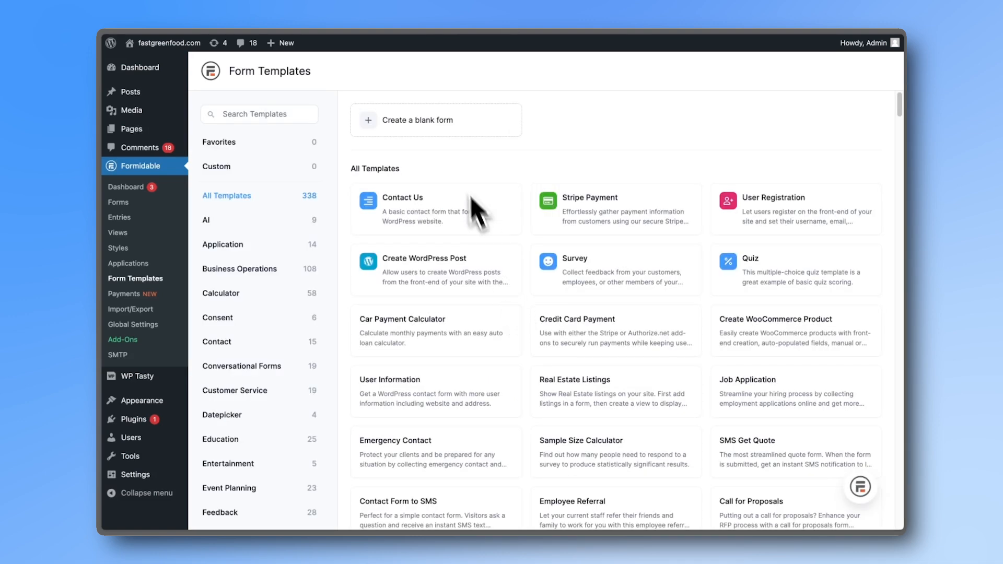
- Create a blank form and add Name, Star Rating, Text, Paragraph and File Upload fields in that order
{"action": "left_click", "coordinate": [453, 138]}
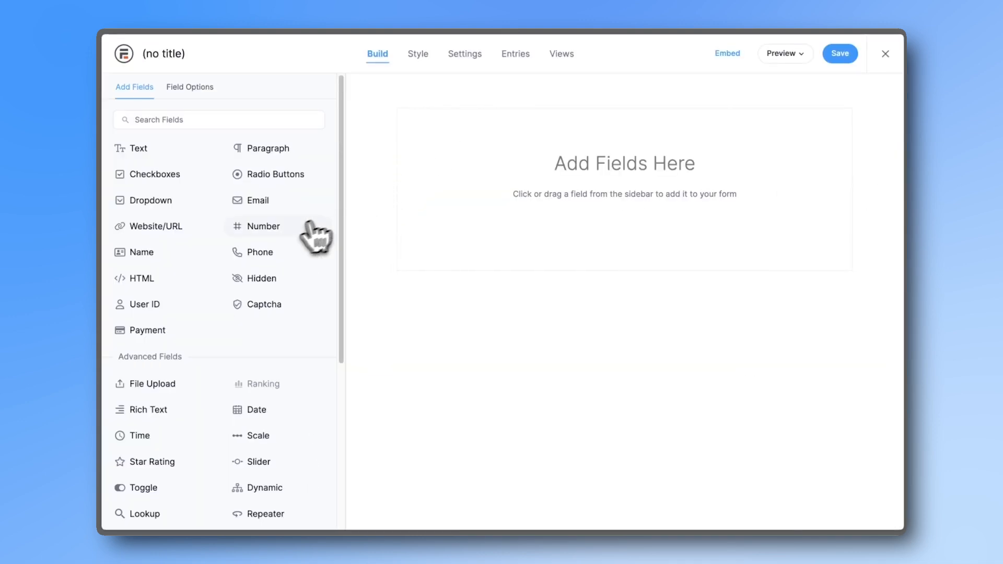
{"action": "left_click", "coordinate": [193, 261]}
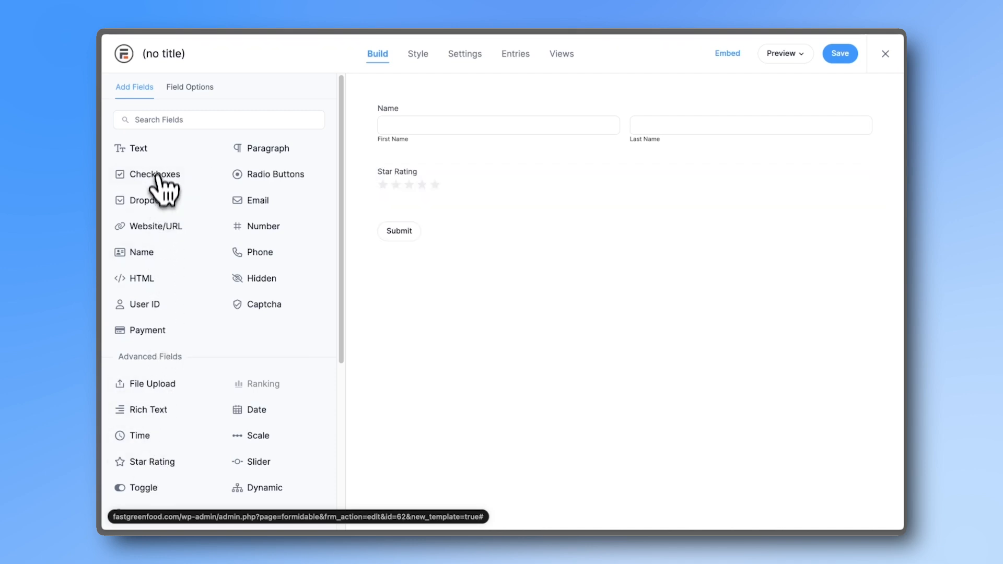
{"action": "left_click", "coordinate": [159, 153]}
{"action": "left_click", "coordinate": [244, 151]}
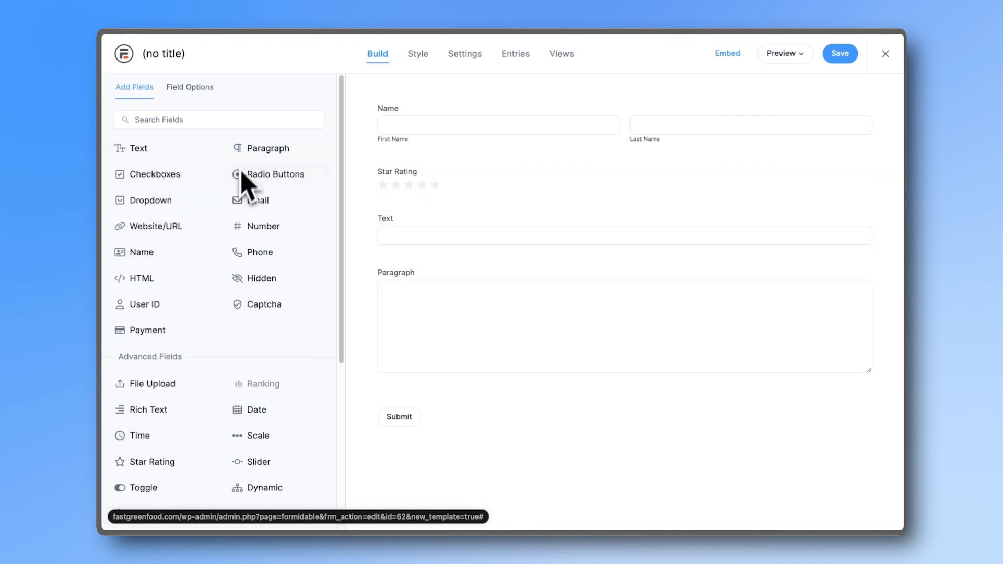
{"action": "left_click", "coordinate": [179, 387]}
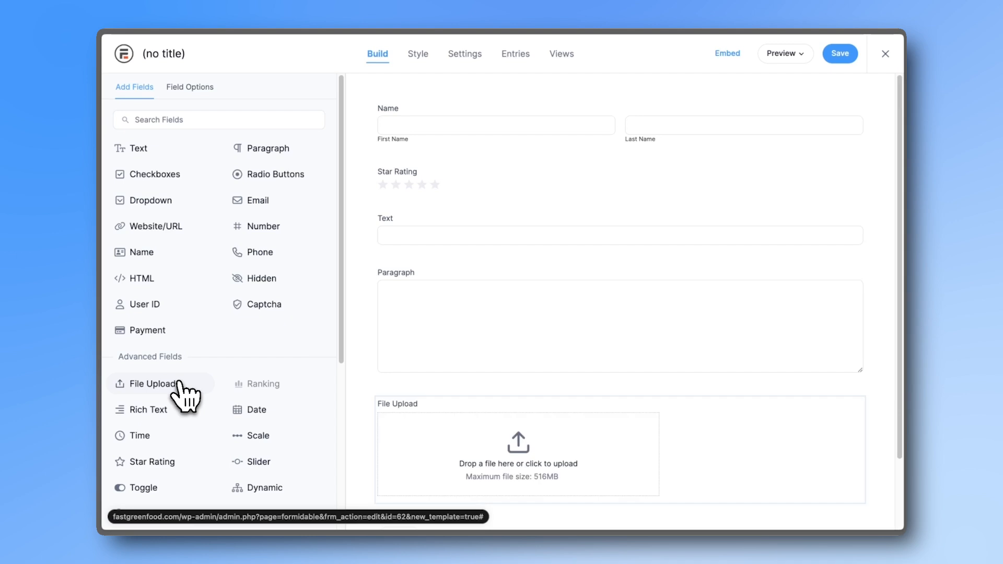
- Label the file upload field "Please upload a profile picture or company logo" and the text field "Describe your experience in one sentence"
{"action": "left_click", "coordinate": [400, 418]}
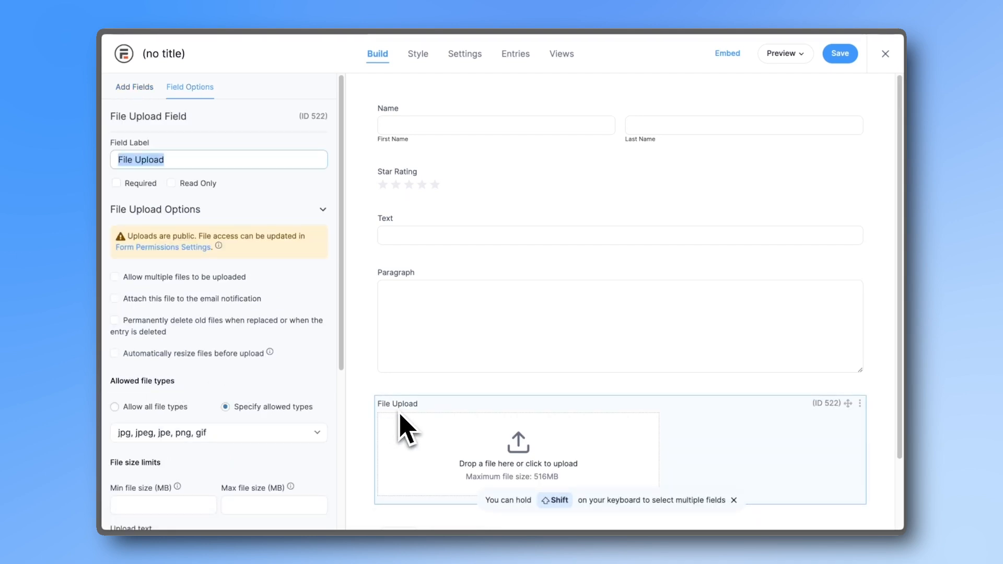
{"action": "type", "text": "Please upload a profile picture or company logo"}
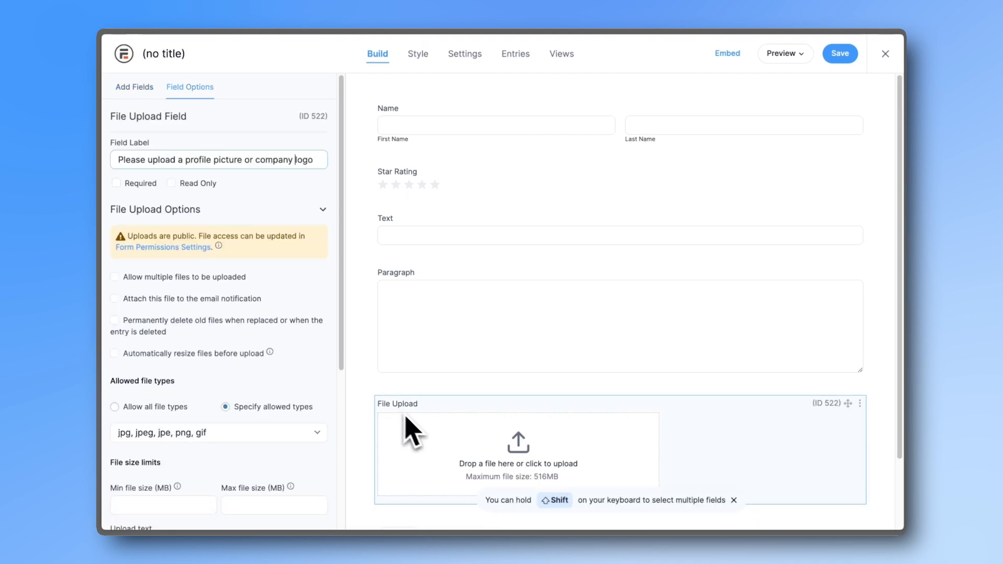
{"action": "left_click", "coordinate": [487, 246]}
{"action": "left_click", "coordinate": [313, 161]}
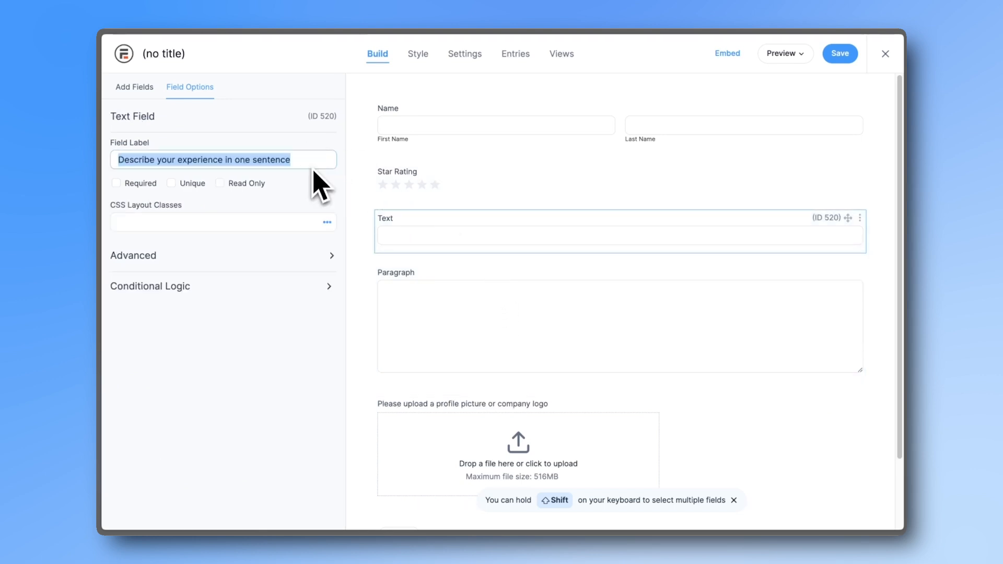
- Label the paragraph field "Tell us a bit more about your experience"
{"action": "left_click", "coordinate": [389, 276]}
{"action": "type", "text": "Tell us a bit more about your experie"}
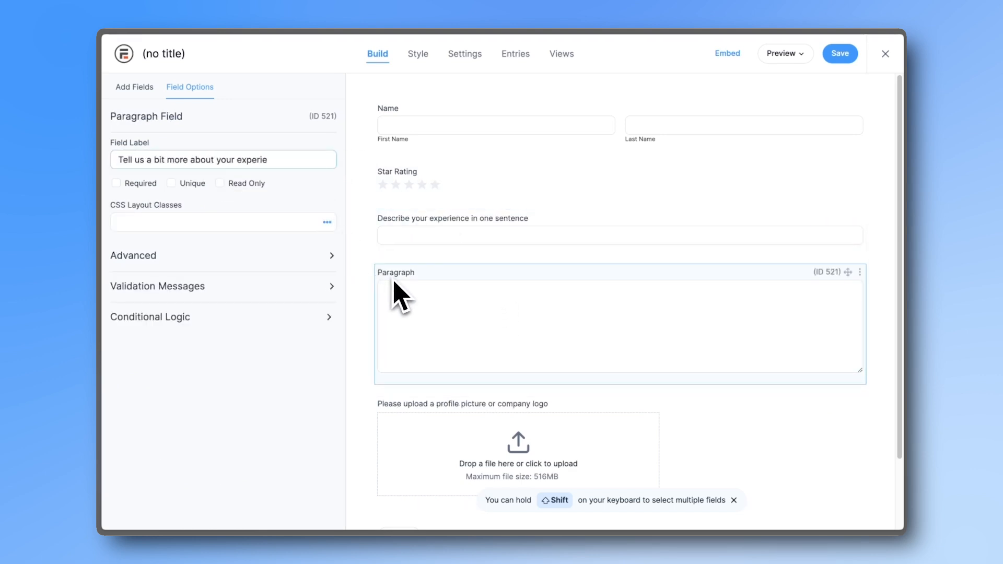
{"action": "type", "text": "nce"}
- Add a Website/URL field labelled "Social Media / Website" and place it between the paragraph and file upload fields
{"action": "left_click", "coordinate": [149, 93]}
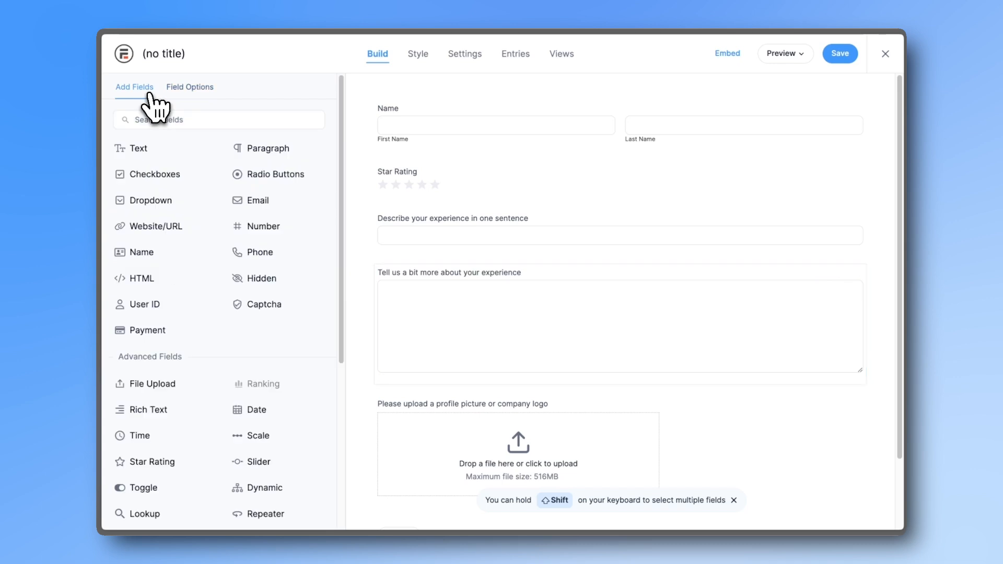
{"action": "left_click_drag", "start_coordinate": [163, 225], "coordinate": [420, 158]}
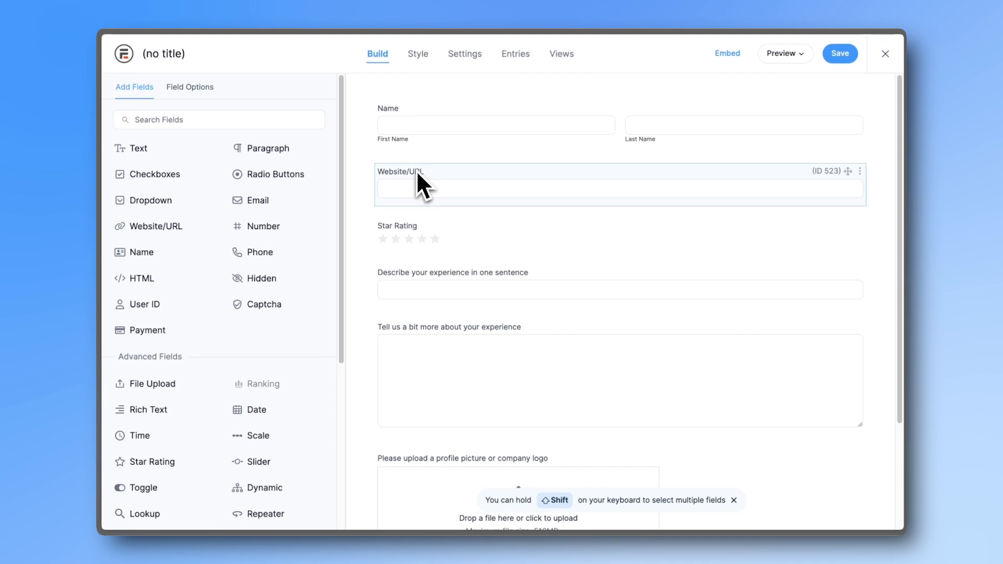
{"action": "left_click", "coordinate": [417, 176]}
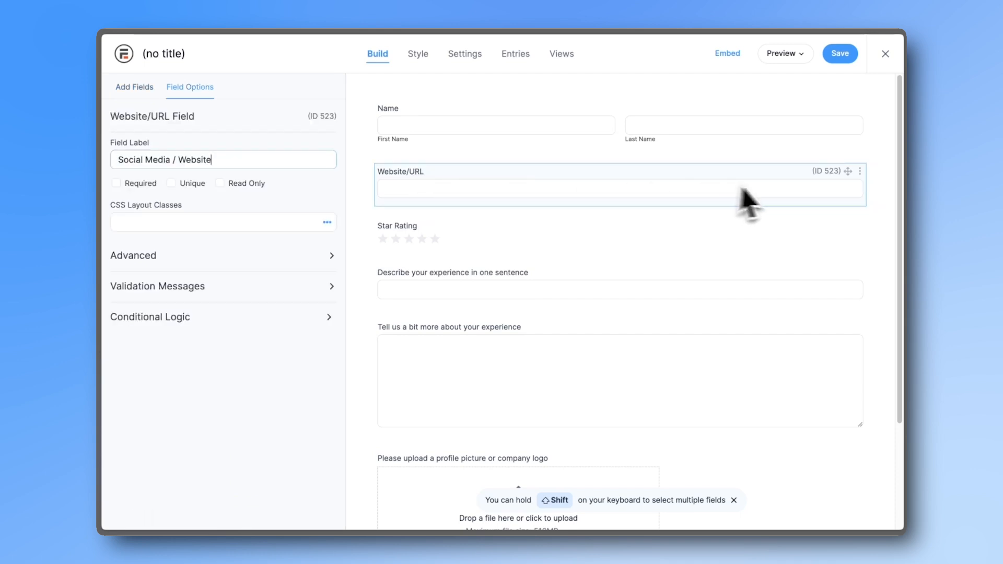
{"action": "left_click_drag", "start_coordinate": [847, 197], "coordinate": [732, 443]}
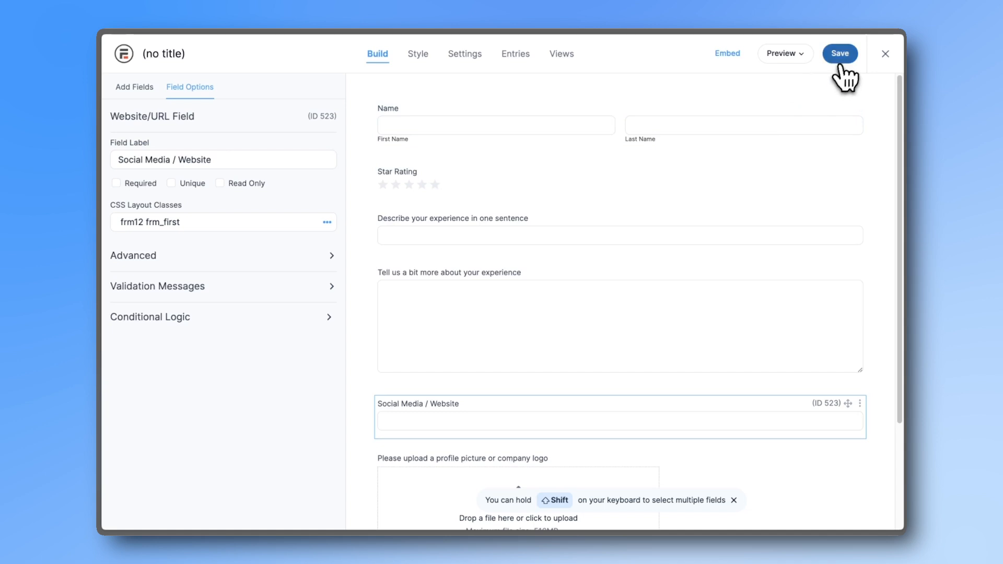
- Save the form as "Testimonial Submission Form" and submit a five-star sample testimonial with a picture through its preview
{"action": "left_click", "coordinate": [840, 55]}
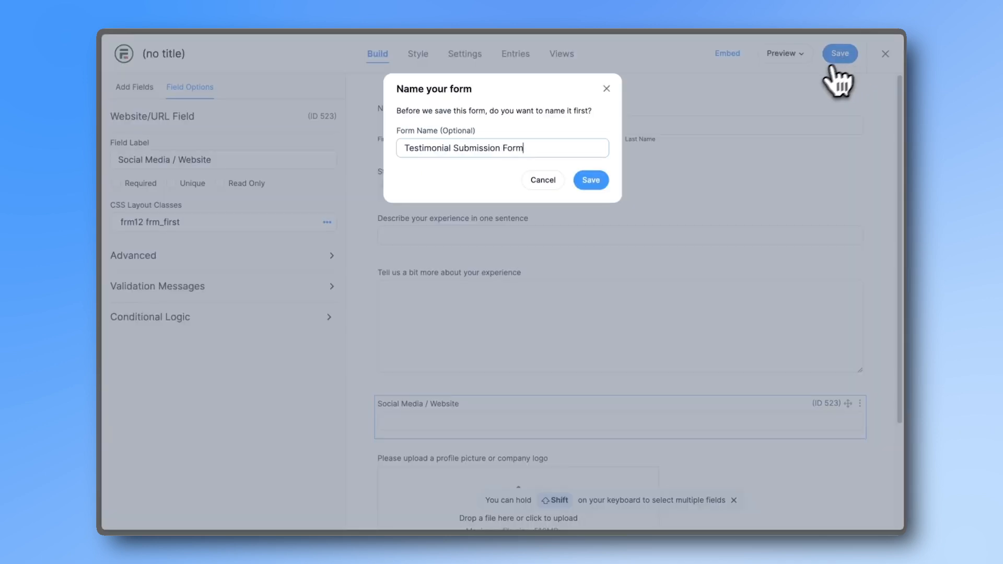
{"action": "left_click", "coordinate": [591, 180]}
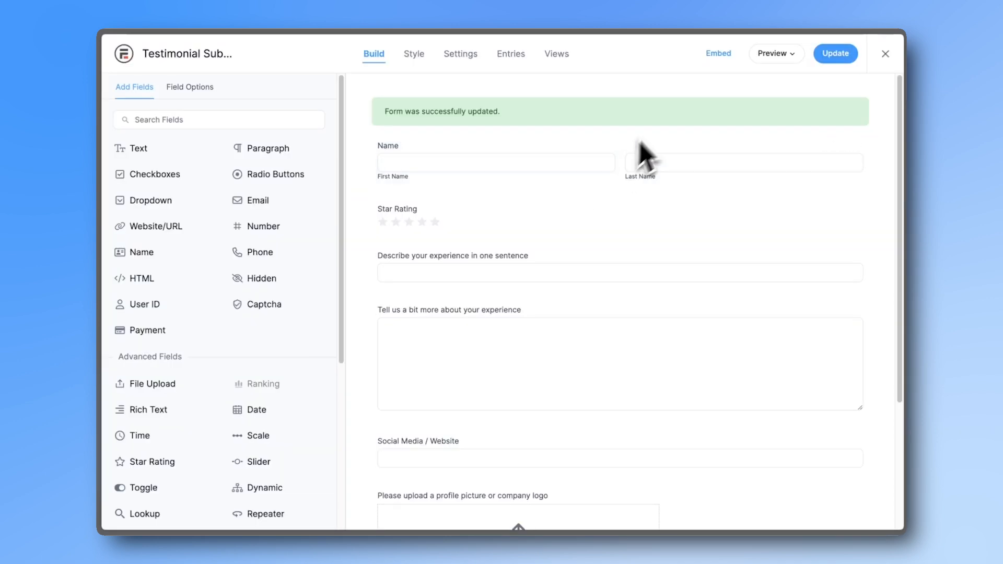
{"action": "left_click", "coordinate": [769, 54]}
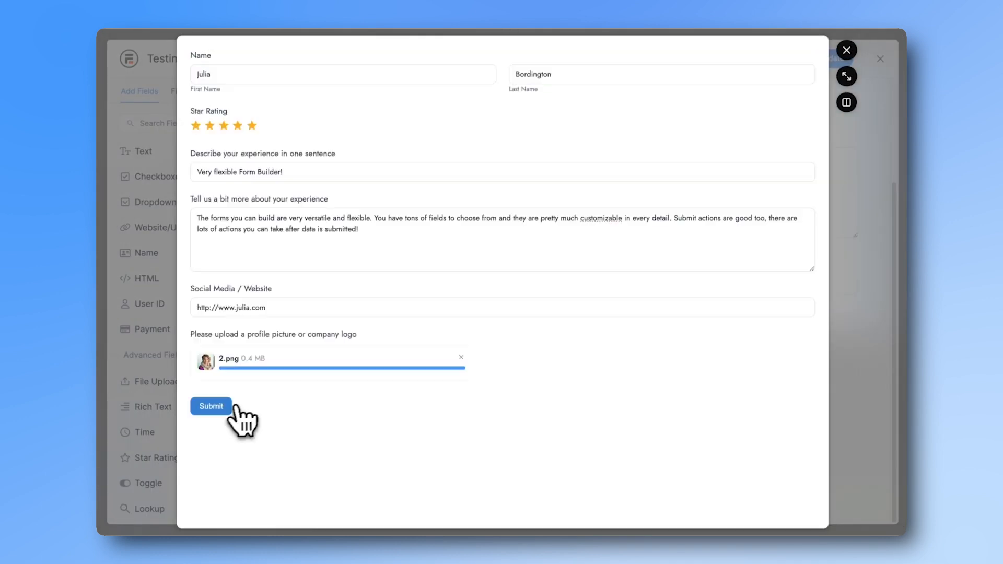
{"action": "left_click", "coordinate": [222, 411]}
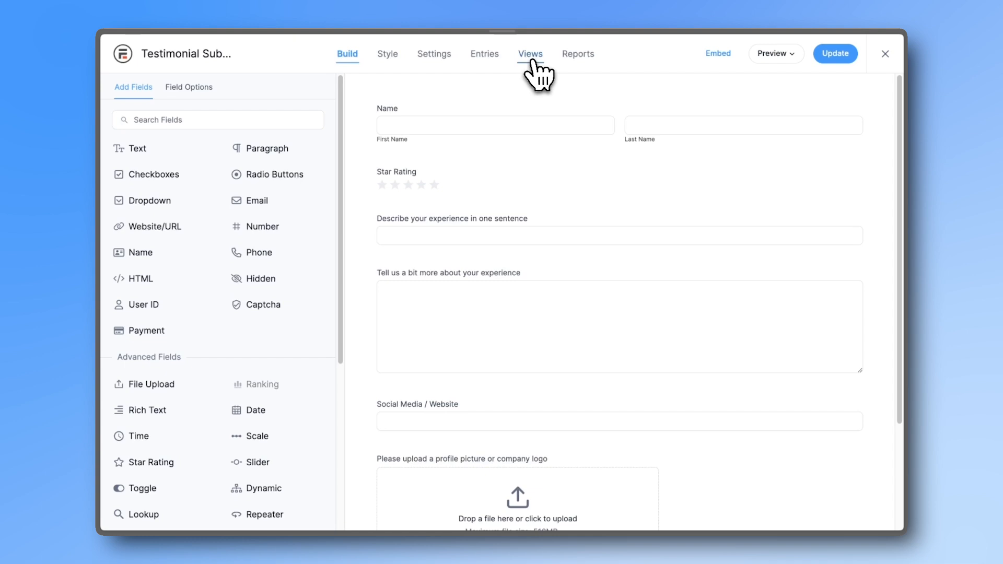
- Create a Grid view for the form named "Testimonial Submission Form Grid"
{"action": "left_click", "coordinate": [531, 62]}
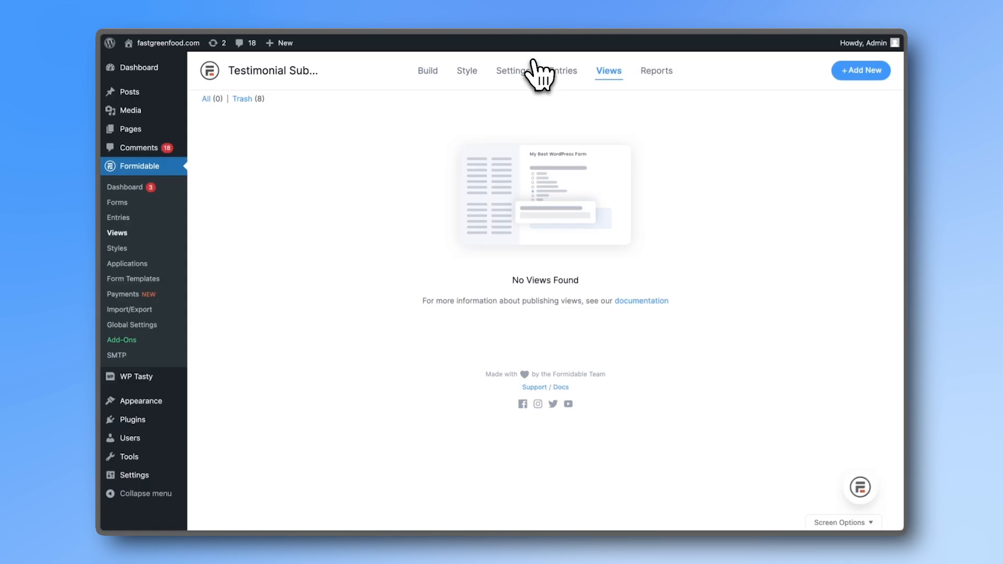
{"action": "left_click", "coordinate": [858, 75]}
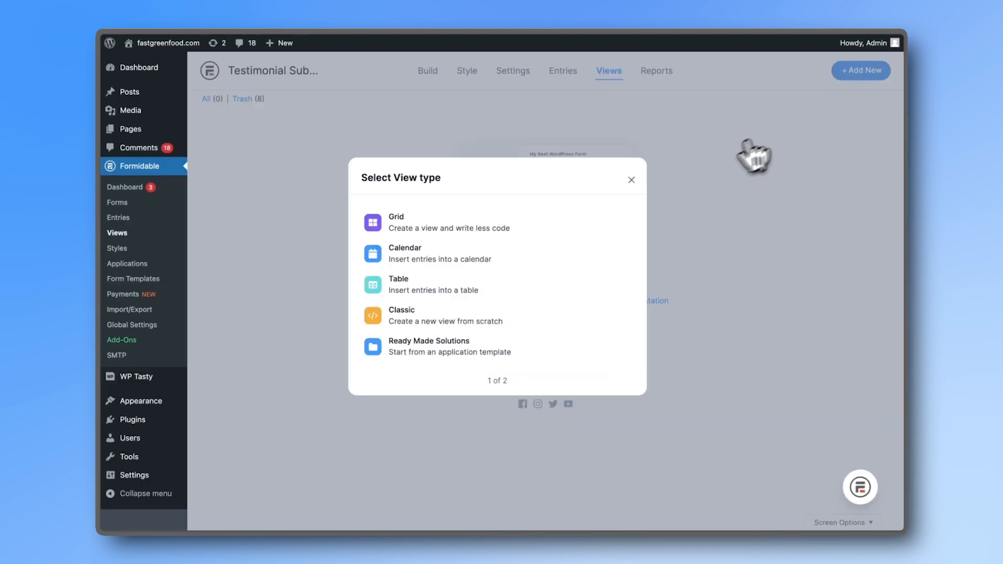
{"action": "left_click", "coordinate": [622, 223]}
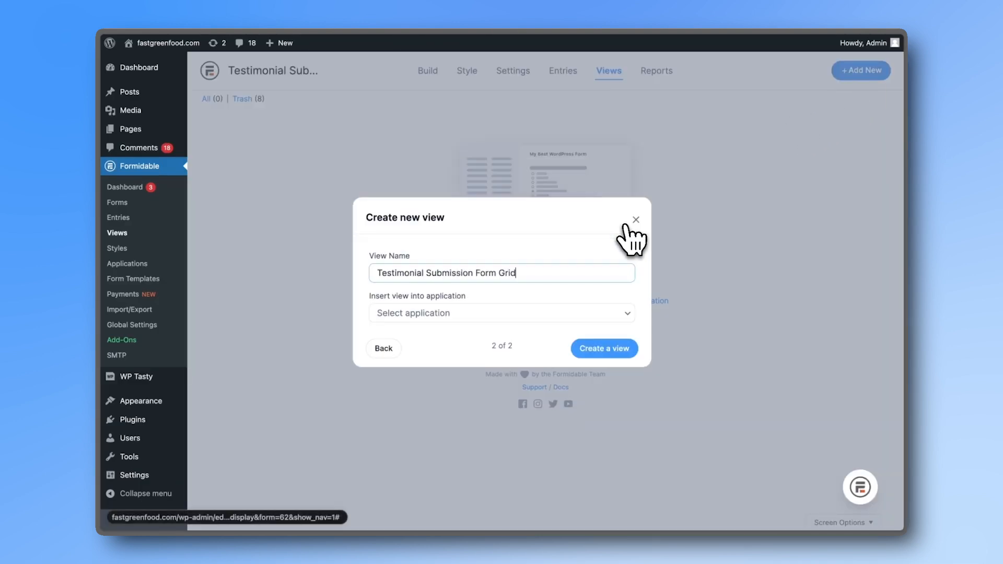
{"action": "left_click", "coordinate": [614, 347]}
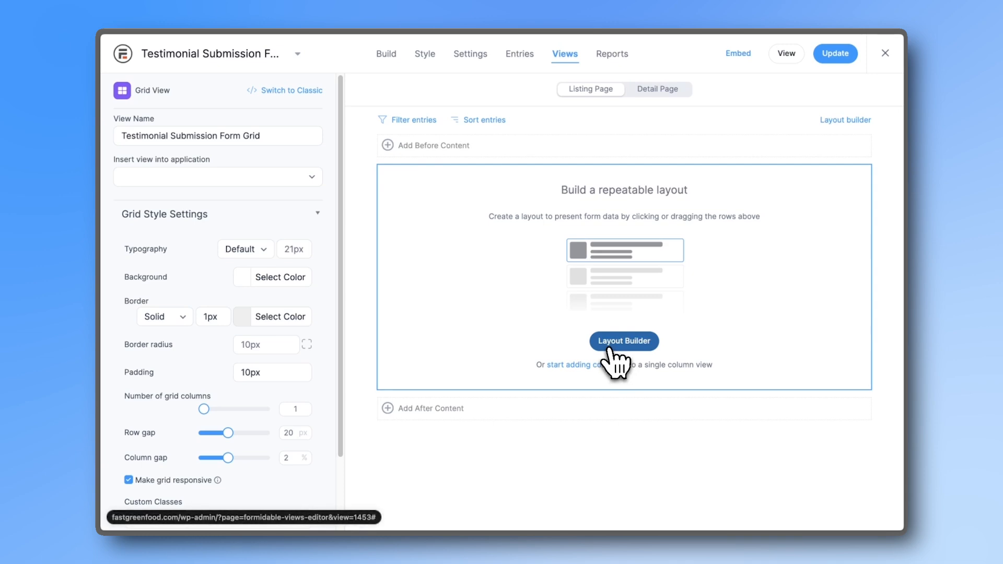
- Build and save a repeatable layout of one row with a narrow first column and a wide second column
{"action": "left_click", "coordinate": [614, 349]}
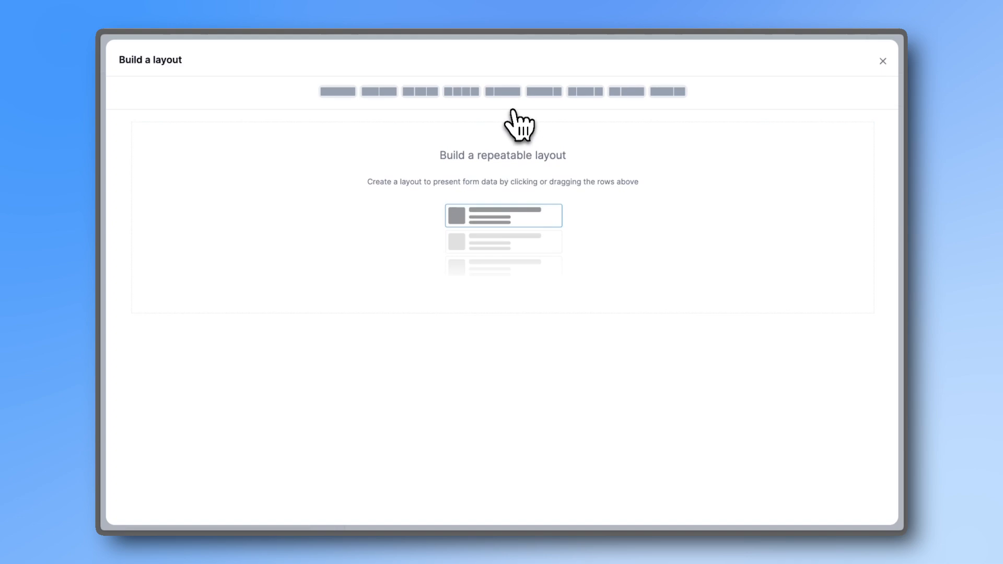
{"action": "left_click", "coordinate": [505, 92]}
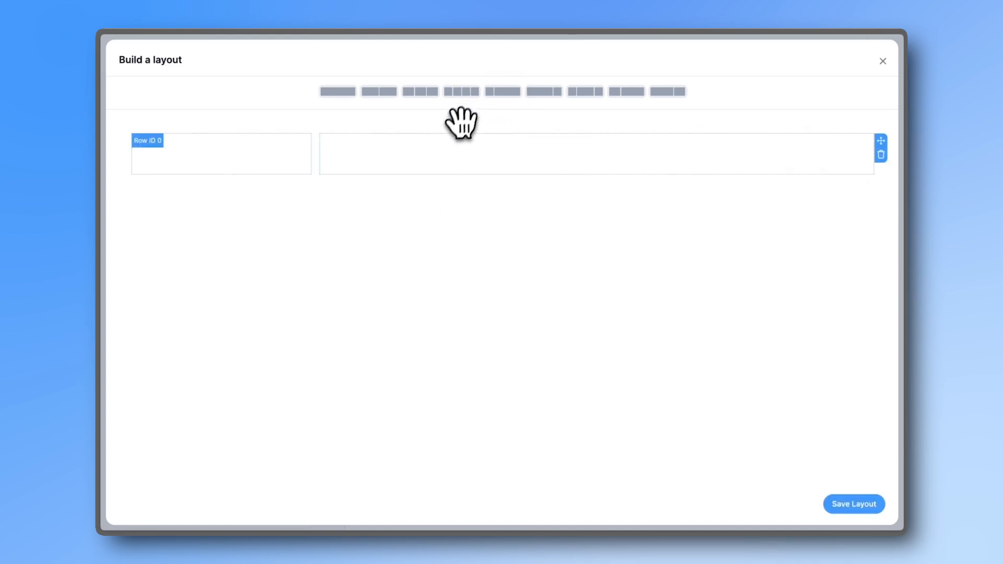
{"action": "left_click", "coordinate": [838, 503]}
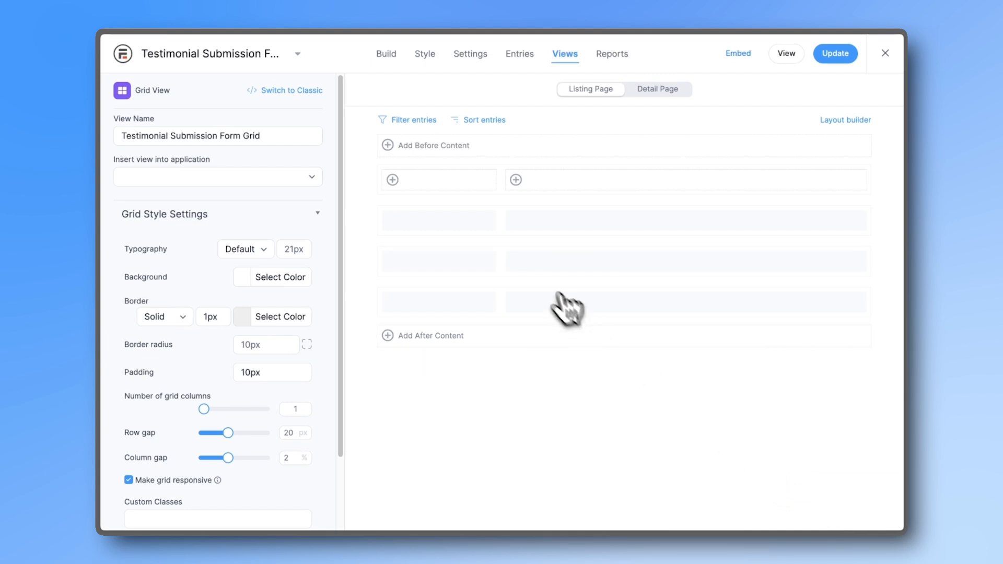
- Insert the picture upload field into the narrow column and extend its shortcode to [522 show_image=1]
{"action": "left_click", "coordinate": [450, 186]}
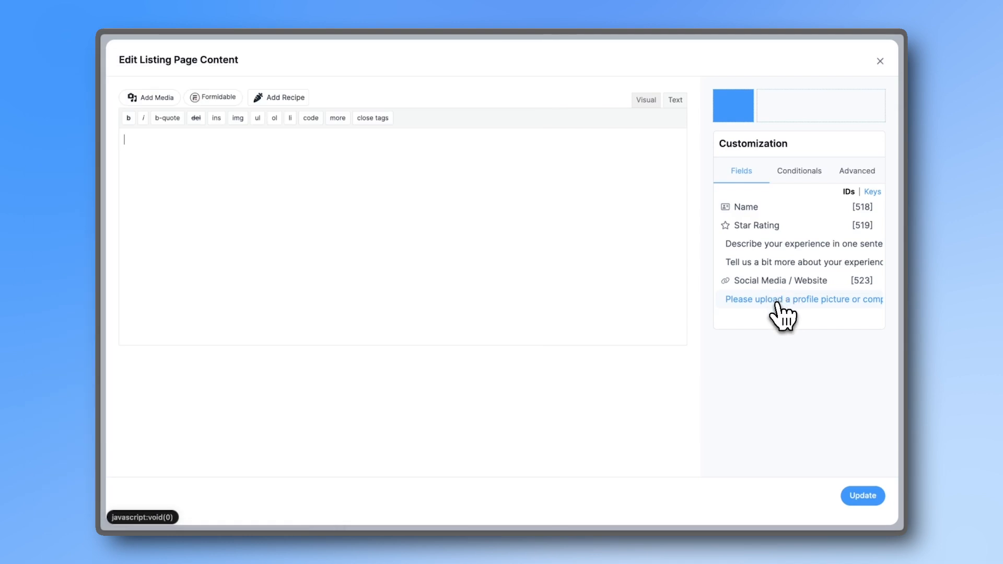
{"action": "left_click", "coordinate": [857, 494]}
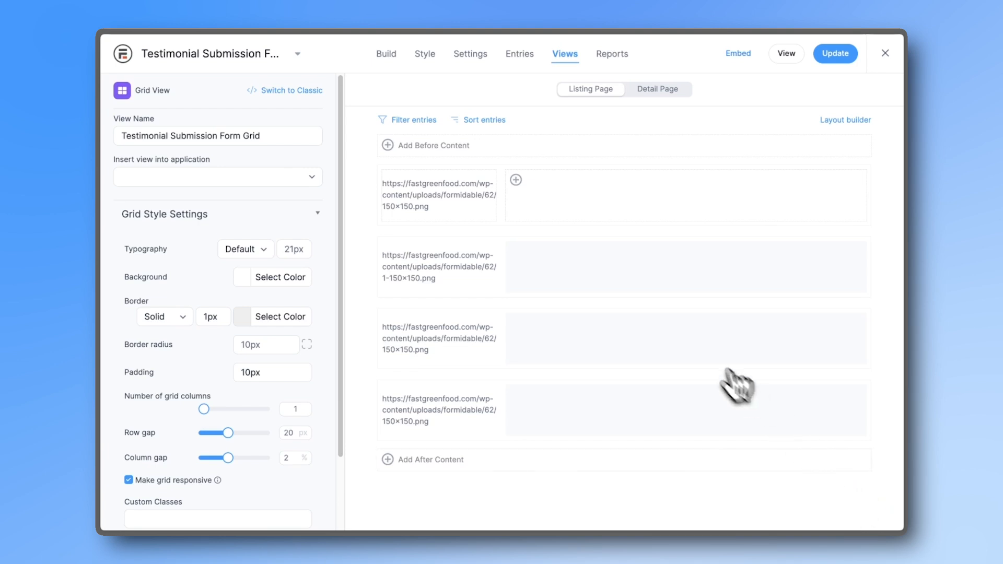
{"action": "left_click", "coordinate": [465, 212]}
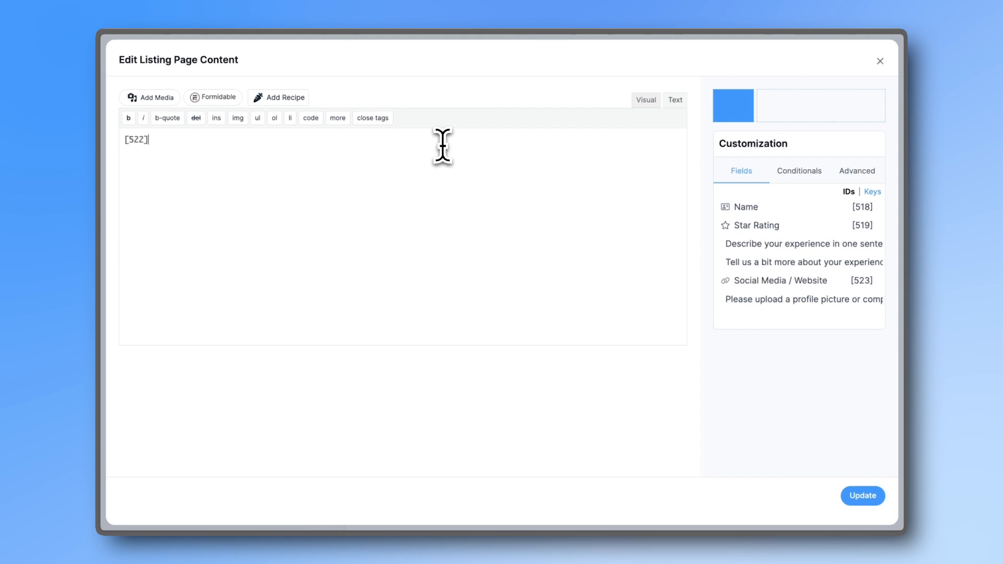
{"action": "type", "text": "show_image=1"}
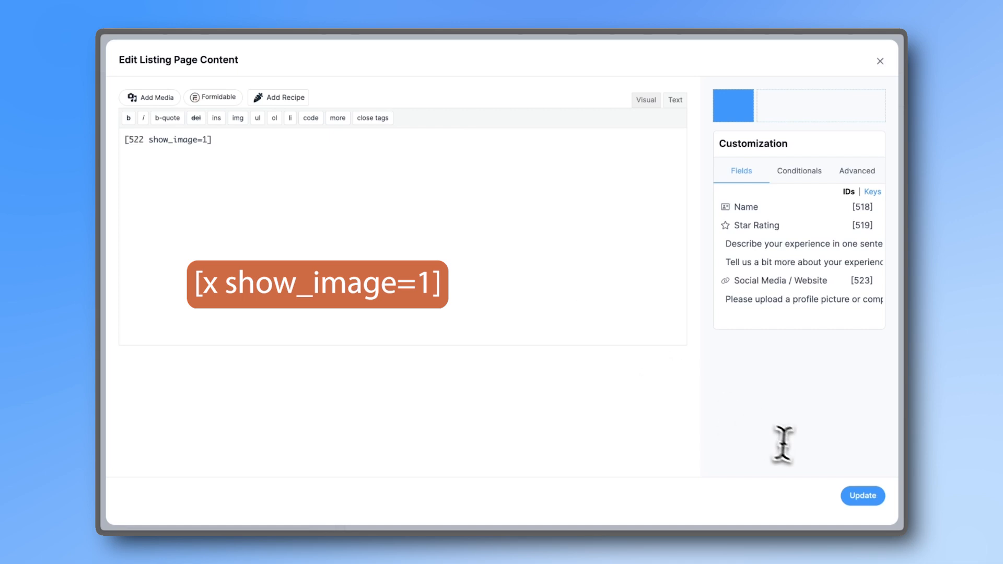
{"action": "left_click", "coordinate": [858, 498]}
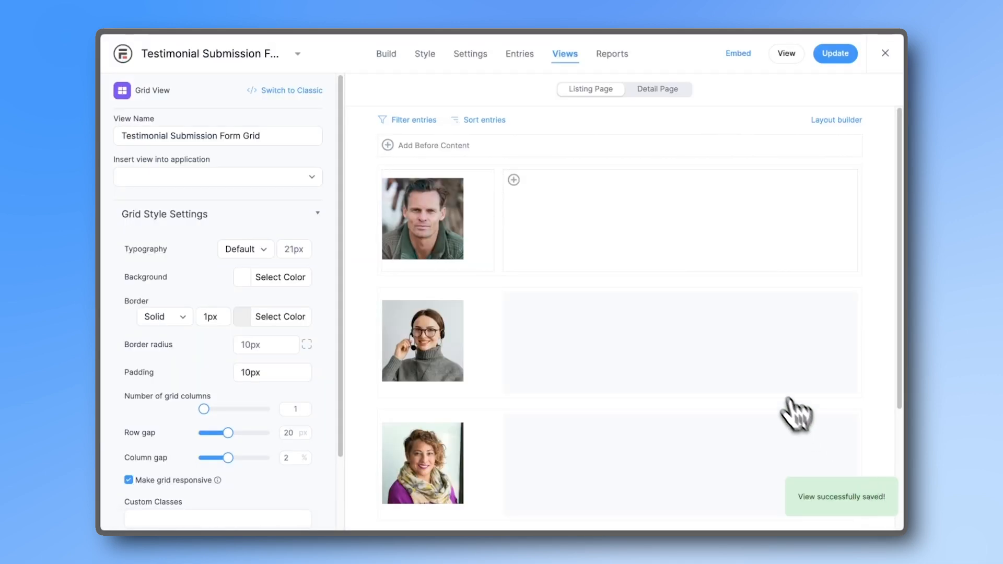
- Insert the Name [518] and Star Rating [519] fields on separate lines in the wide column and update the content
{"action": "left_click", "coordinate": [648, 246]}
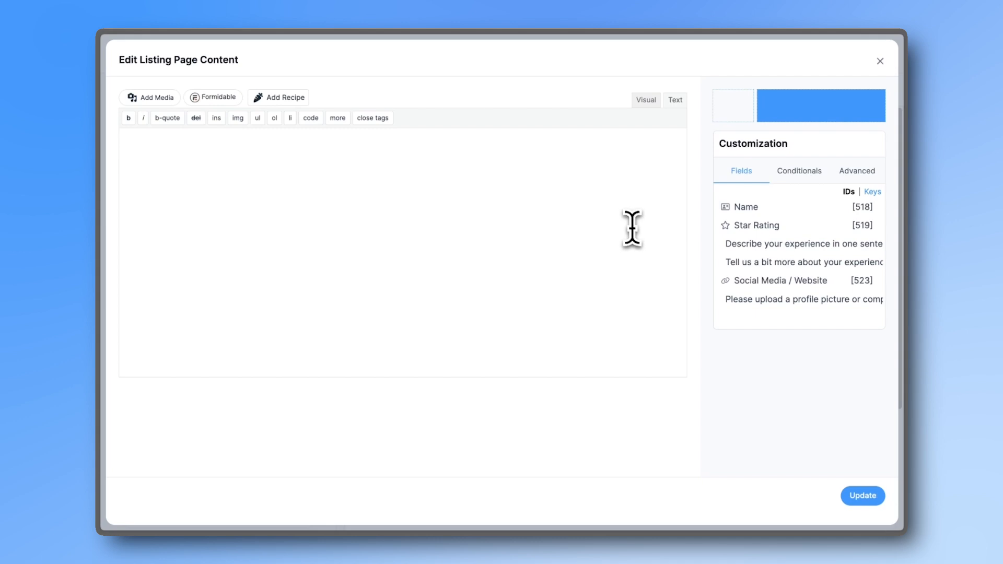
{"action": "left_click", "coordinate": [737, 208]}
{"action": "left_click", "coordinate": [738, 225]}
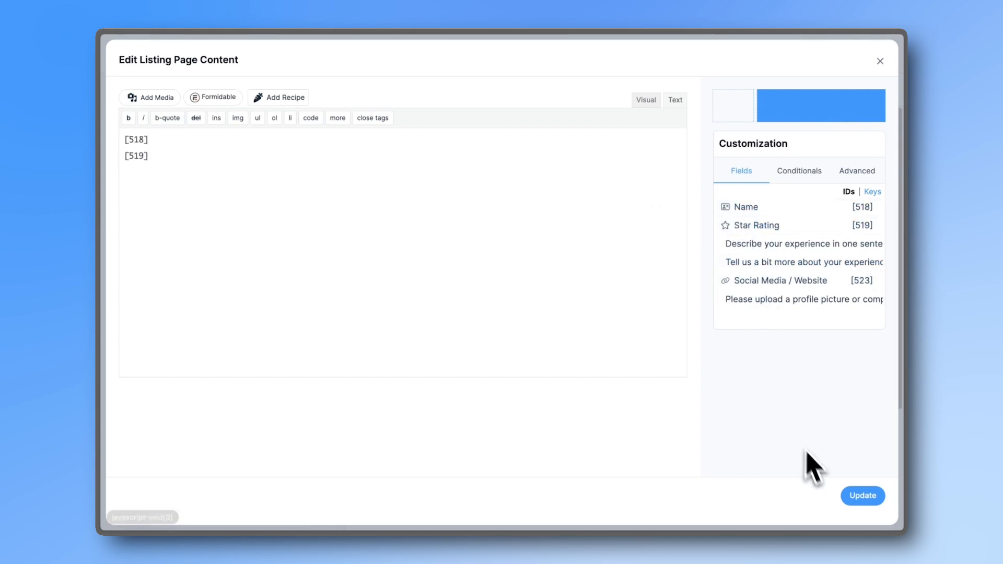
{"action": "left_click", "coordinate": [862, 495]}
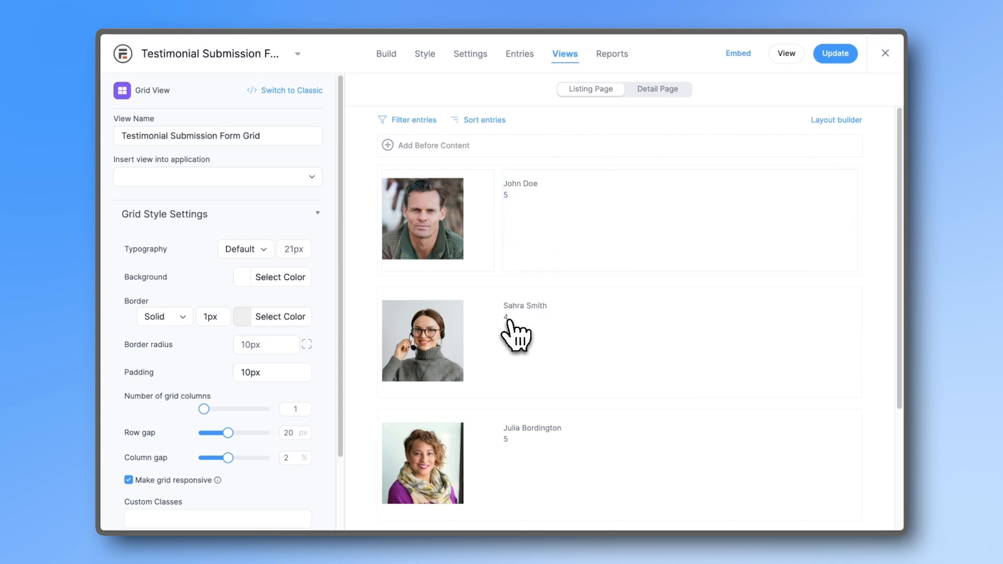
- Change the star rating shortcode in the wide column to [519 html=1] and update the content
{"action": "left_click", "coordinate": [546, 246]}
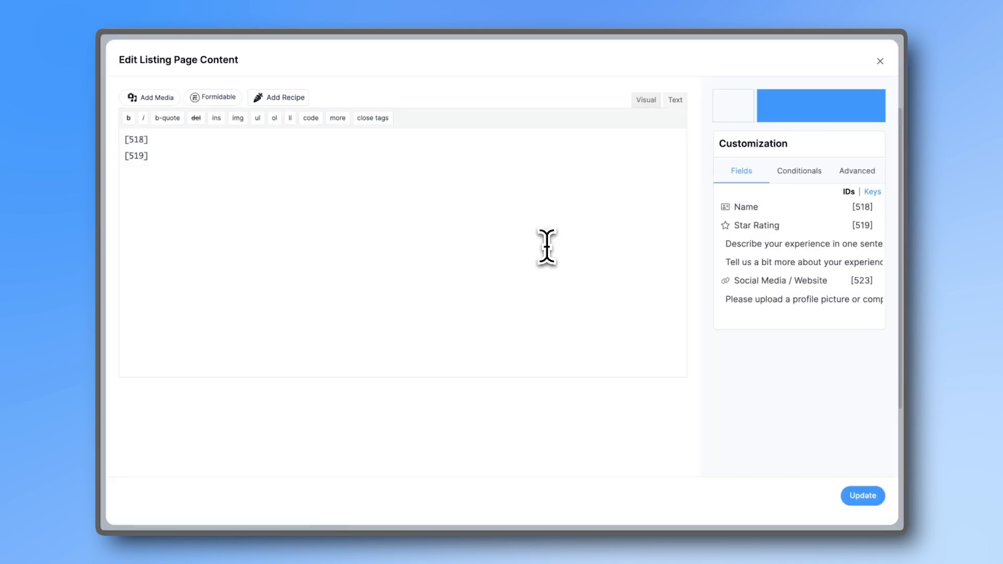
{"action": "left_click", "coordinate": [145, 155]}
{"action": "type", "text": "html=1"}
{"action": "left_click", "coordinate": [857, 499]}
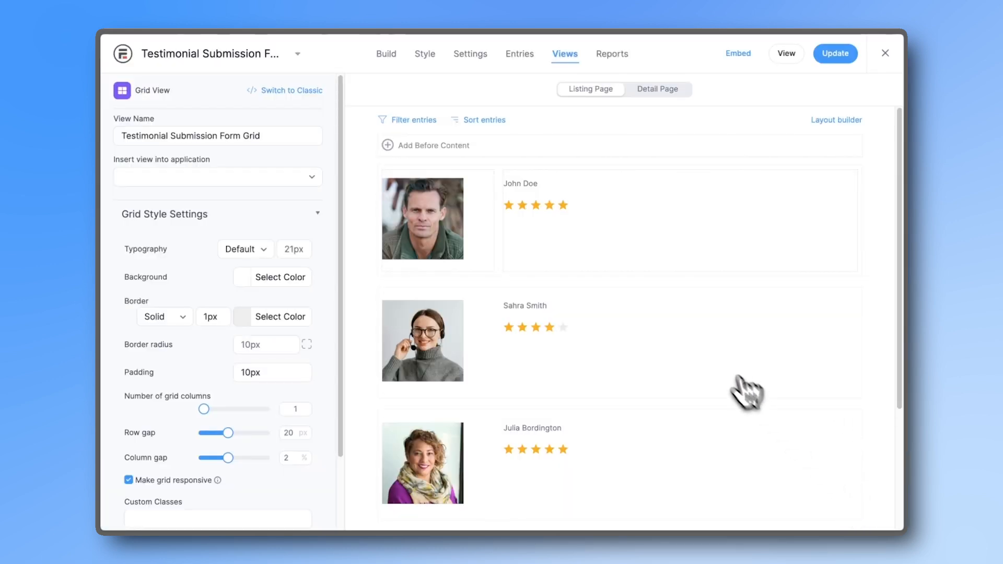
- Insert the one-sentence experience [520], detailed experience [521] and Social Media / Website [523] fields into the wide column and update the content
{"action": "left_click", "coordinate": [615, 246]}
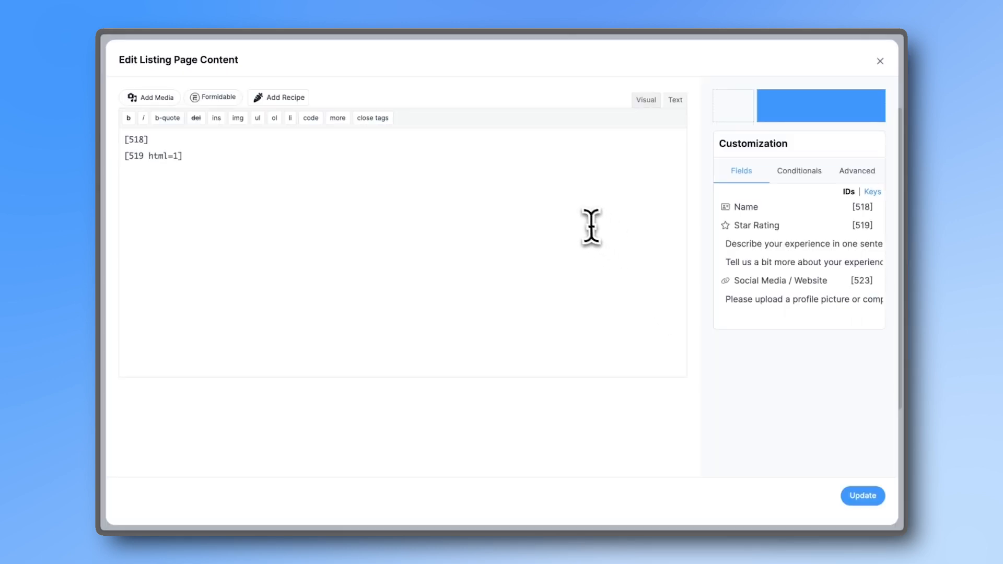
{"action": "left_click", "coordinate": [751, 253]}
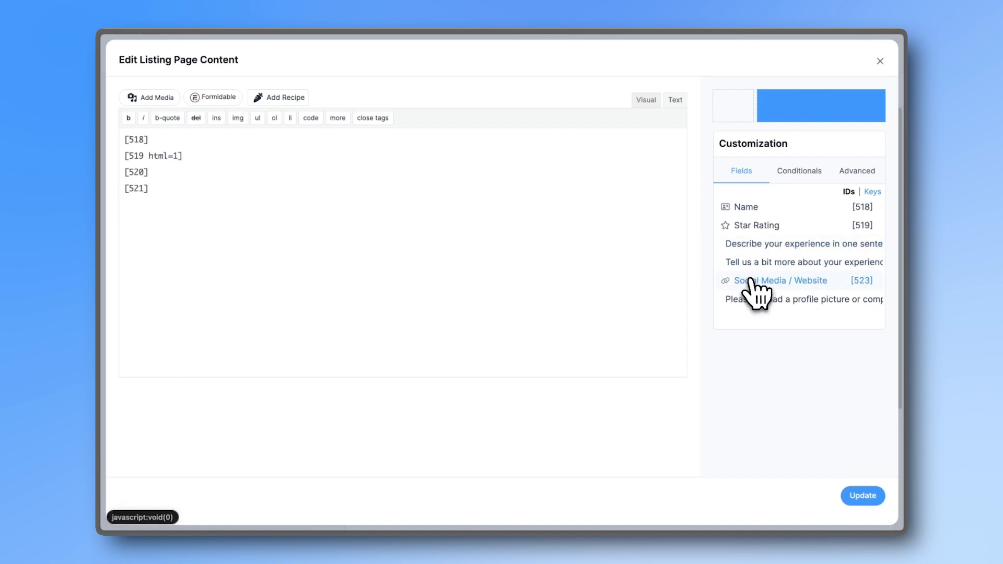
{"action": "left_click", "coordinate": [849, 497]}
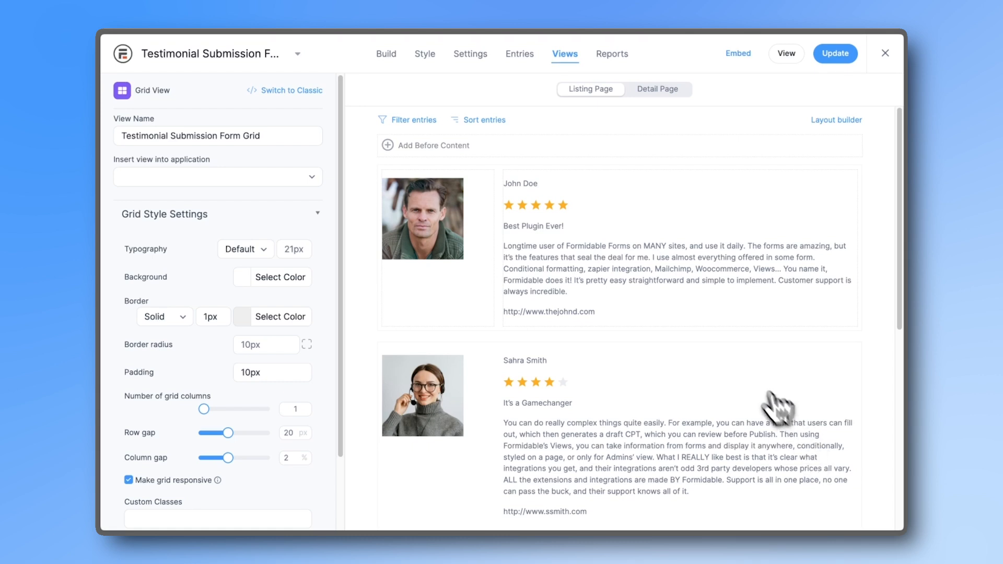
- Turn the website shortcode into the link <a href="[523]">View Website</a> in the wide column and update the content
{"action": "left_click", "coordinate": [568, 316]}
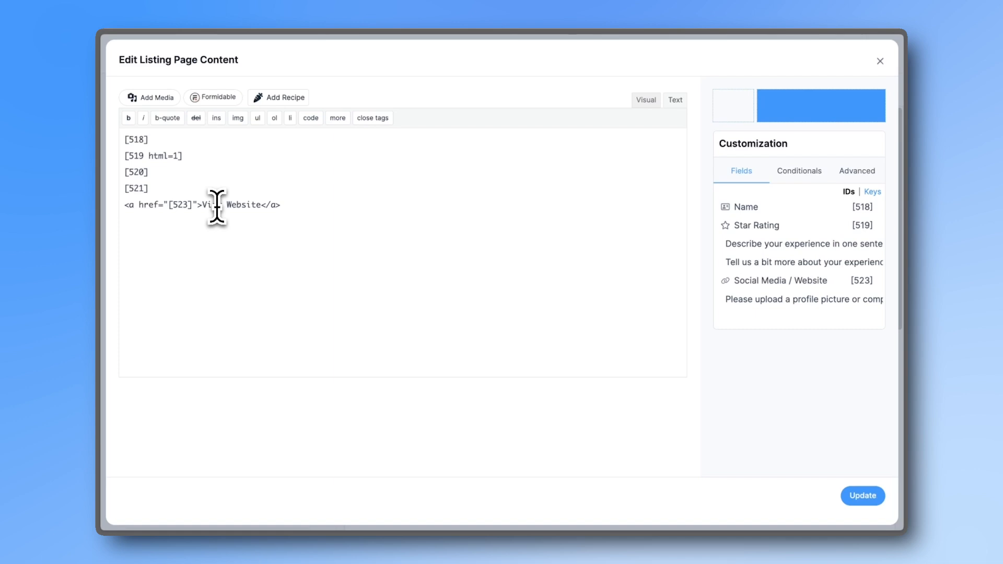
{"action": "left_click", "coordinate": [853, 495]}
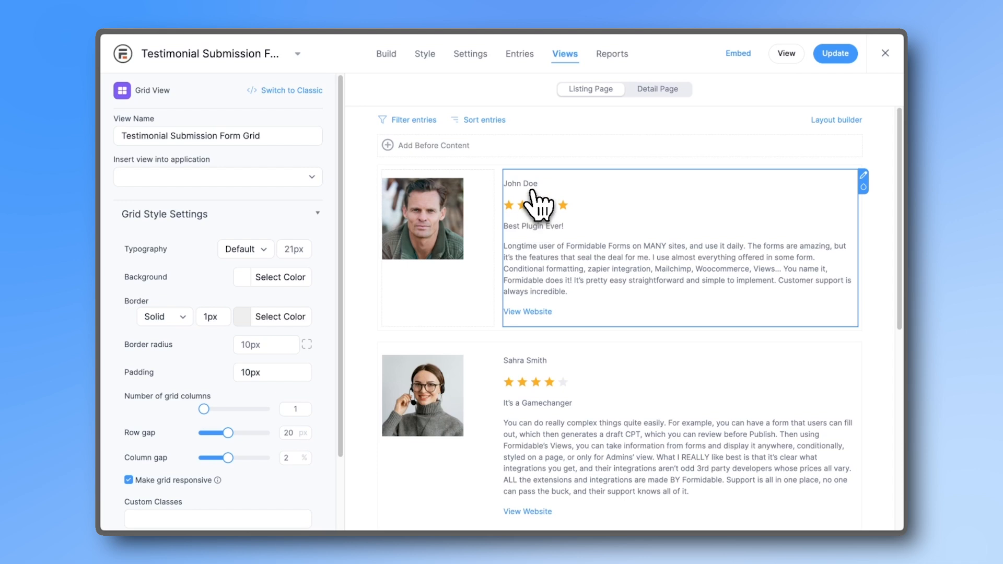
- Make the name shortcode [518] bold and the detailed experience shortcode [521] italic, updating the content after each change
{"action": "left_click", "coordinate": [541, 211]}
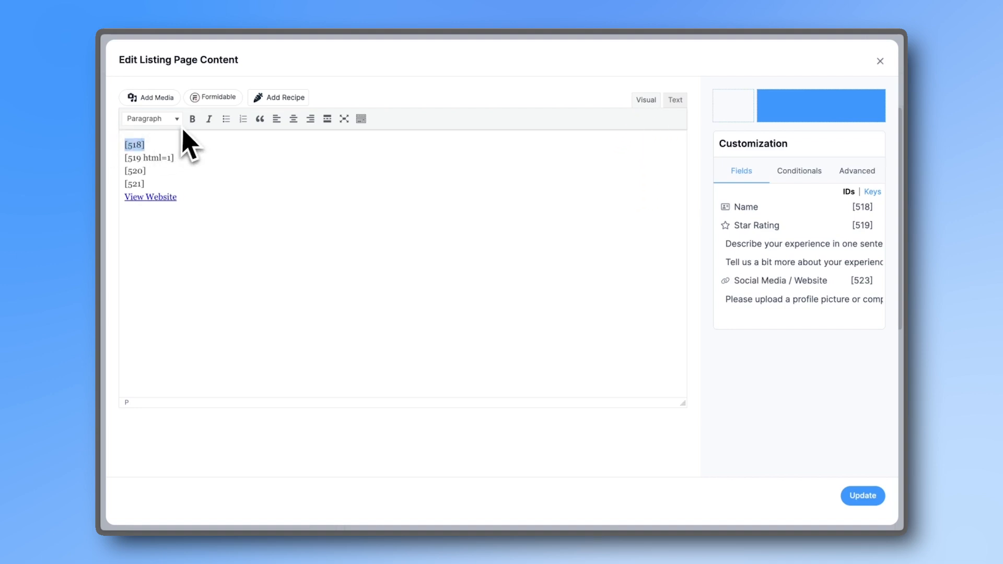
{"action": "left_click", "coordinate": [862, 496]}
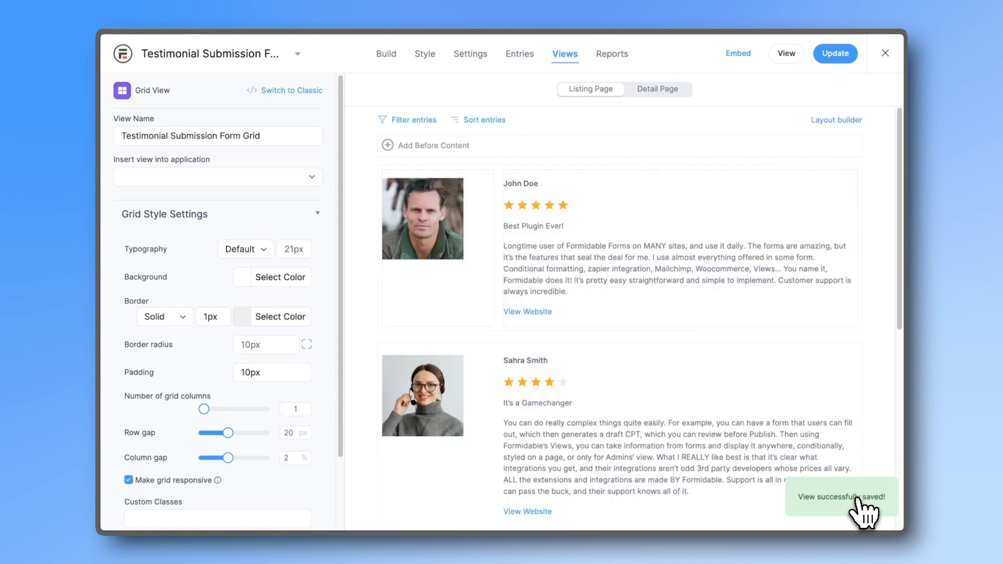
{"action": "left_click", "coordinate": [602, 263]}
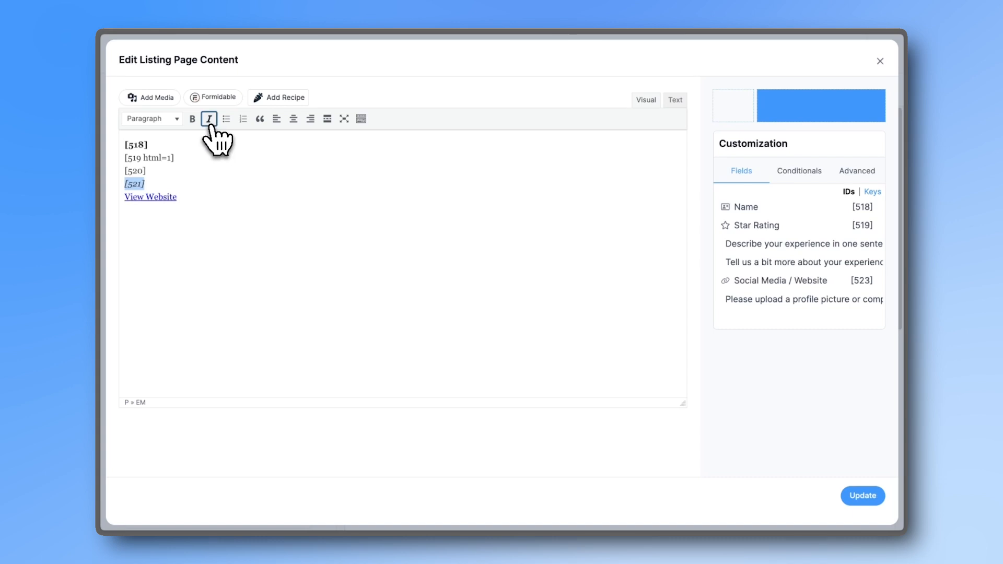
{"action": "left_click", "coordinate": [863, 495]}
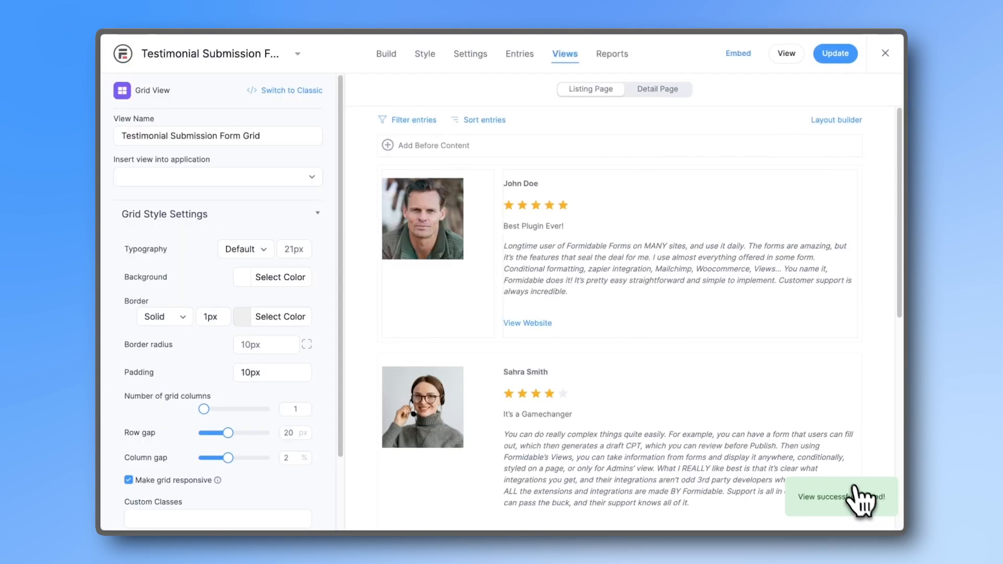
- Sort the view's entries by Star Rating in descending order and review the reordered testimonials
{"action": "left_click", "coordinate": [491, 124]}
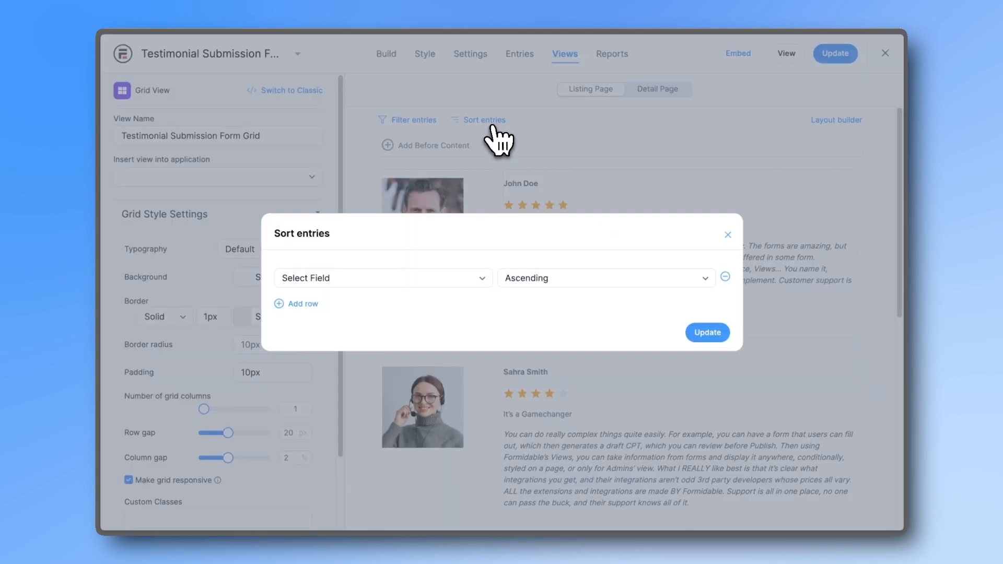
{"action": "left_click", "coordinate": [426, 276]}
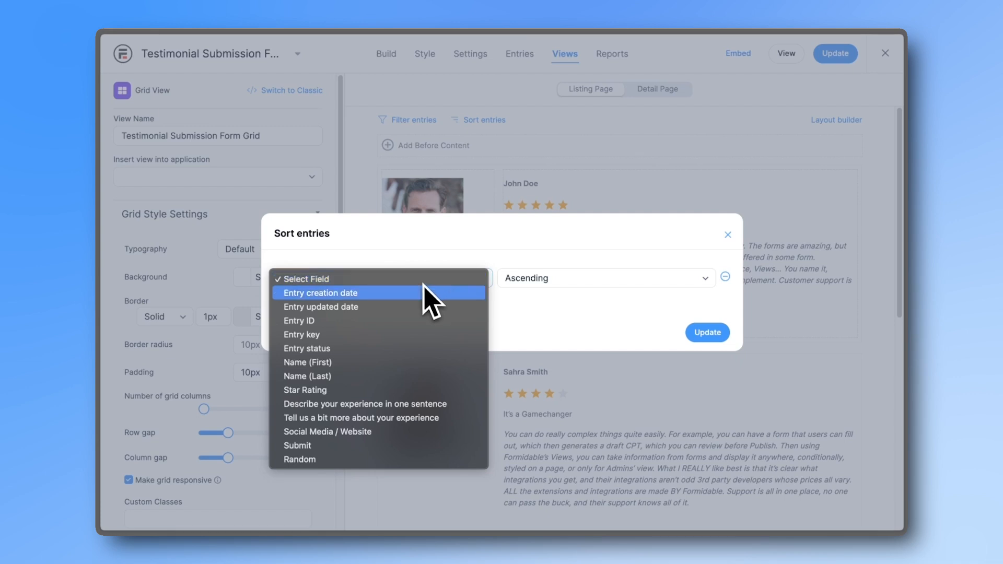
{"action": "left_click", "coordinate": [417, 391]}
{"action": "left_click", "coordinate": [510, 282]}
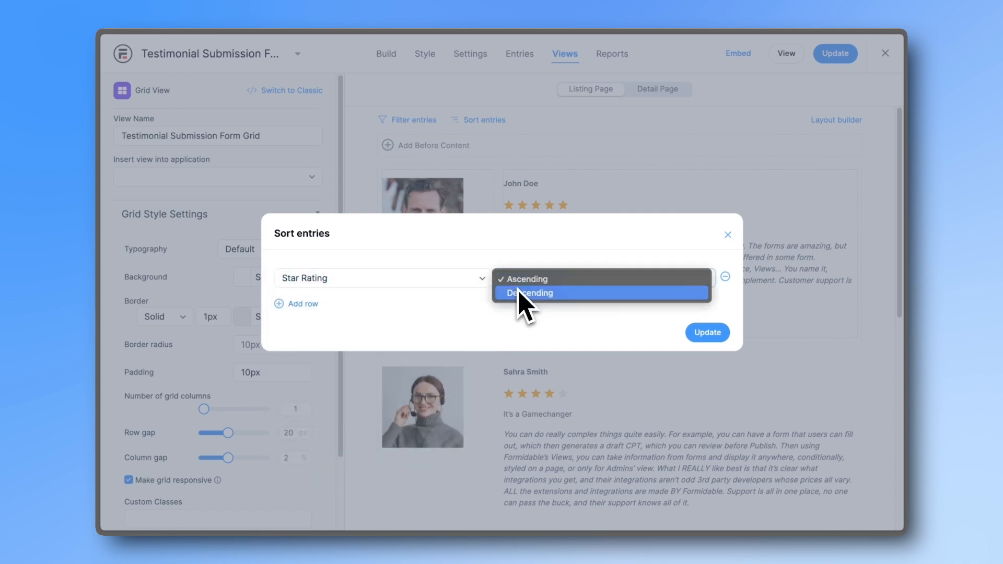
{"action": "left_click", "coordinate": [516, 293]}
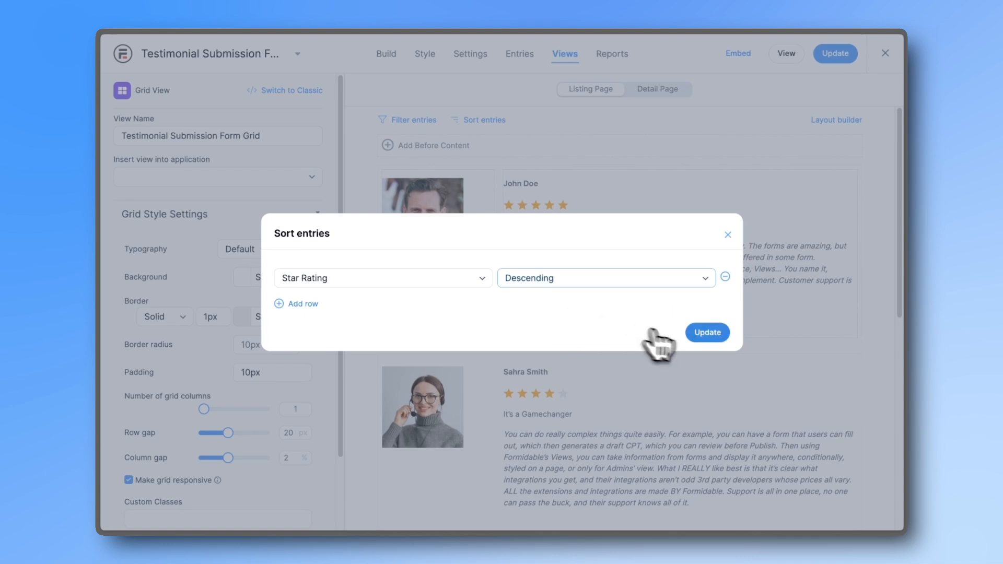
{"action": "left_click", "coordinate": [705, 334]}
{"action": "scroll", "coordinate": [703, 352], "scroll_direction": "down", "scroll_amount": 5}
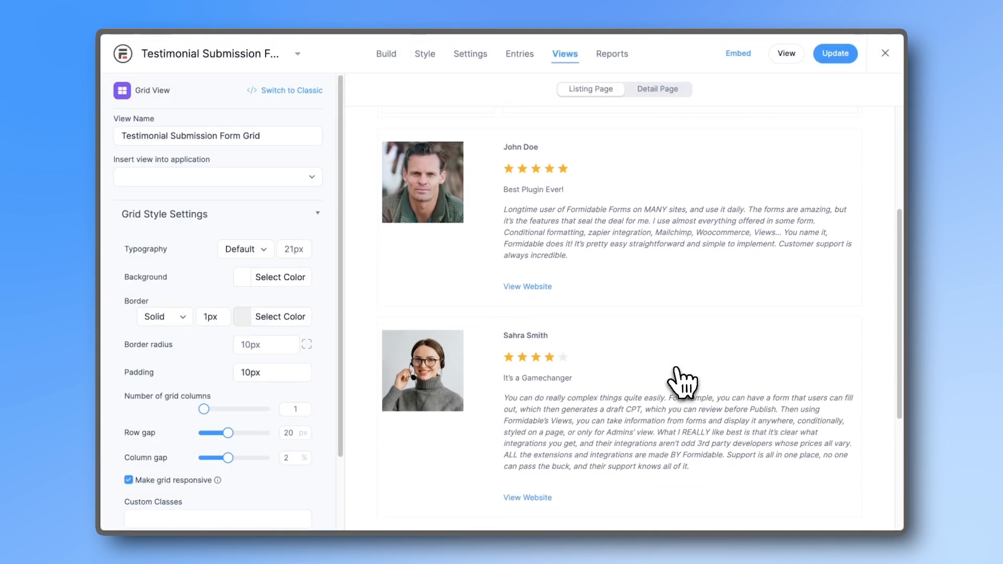
{"action": "scroll", "coordinate": [673, 386], "scroll_direction": "up", "scroll_amount": 5}
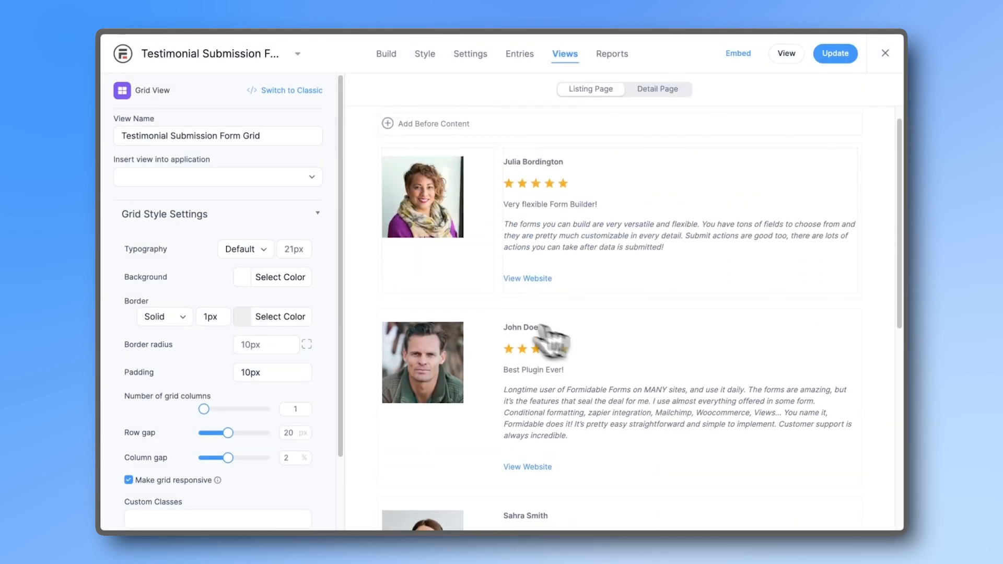
- Limit the view to 3 entries in the advanced settings and check the listing
{"action": "scroll", "coordinate": [219, 298], "scroll_direction": "down", "scroll_amount": 3}
{"action": "left_click", "coordinate": [138, 466]}
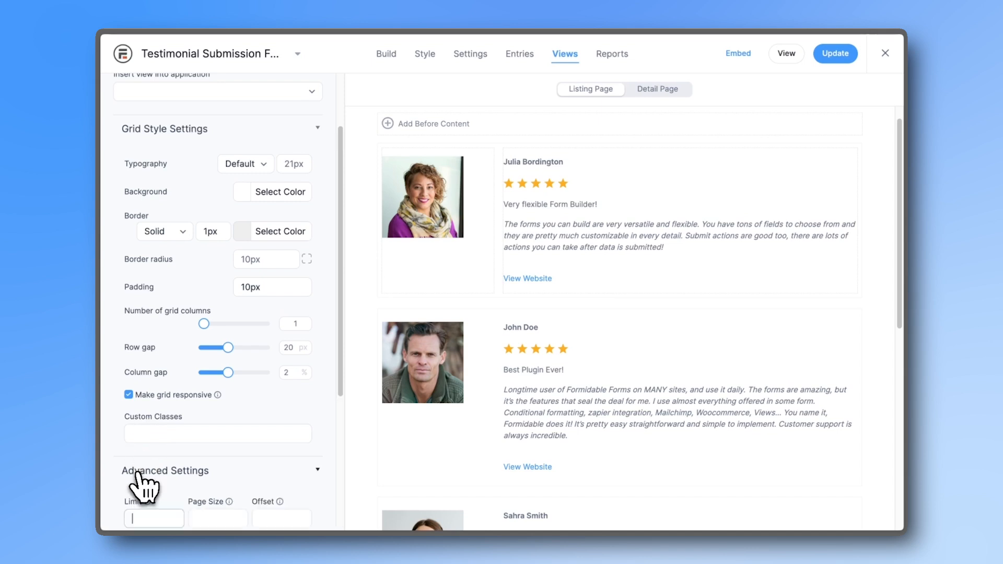
{"action": "scroll", "coordinate": [138, 449], "scroll_direction": "down", "scroll_amount": 1}
{"action": "type", "text": "3"}
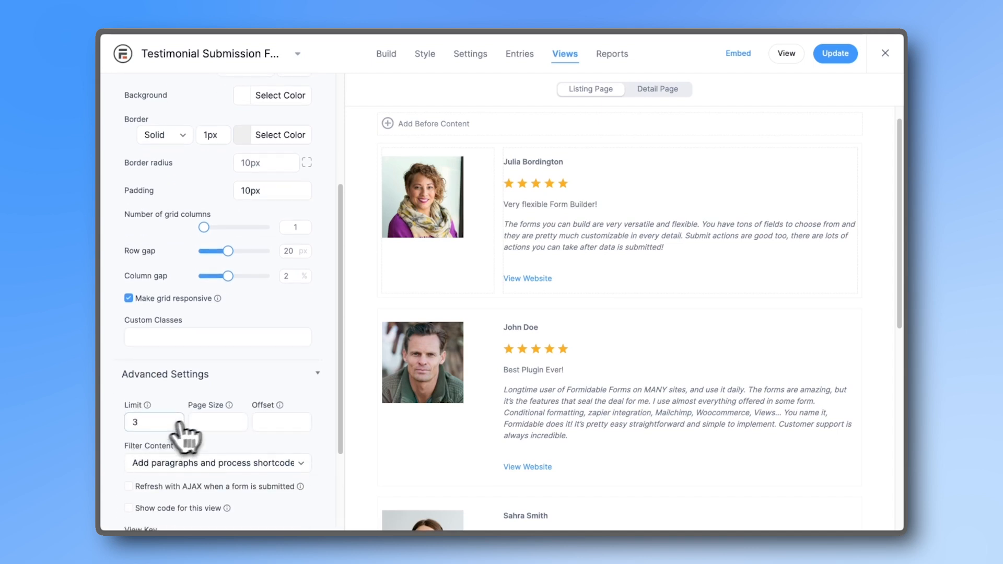
{"action": "scroll", "coordinate": [425, 382], "scroll_direction": "down", "scroll_amount": 5}
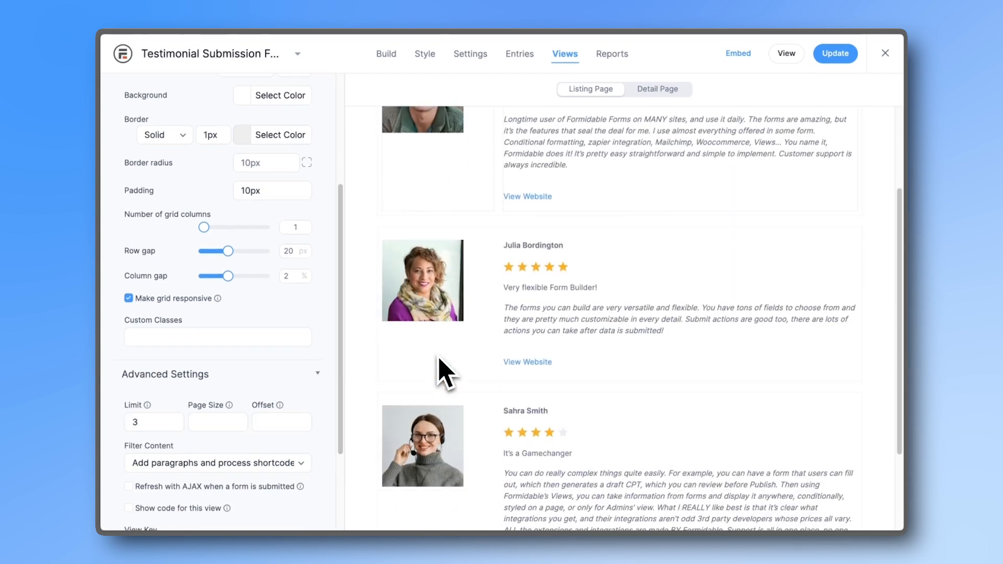
{"action": "scroll", "coordinate": [448, 372], "scroll_direction": "up", "scroll_amount": 5}
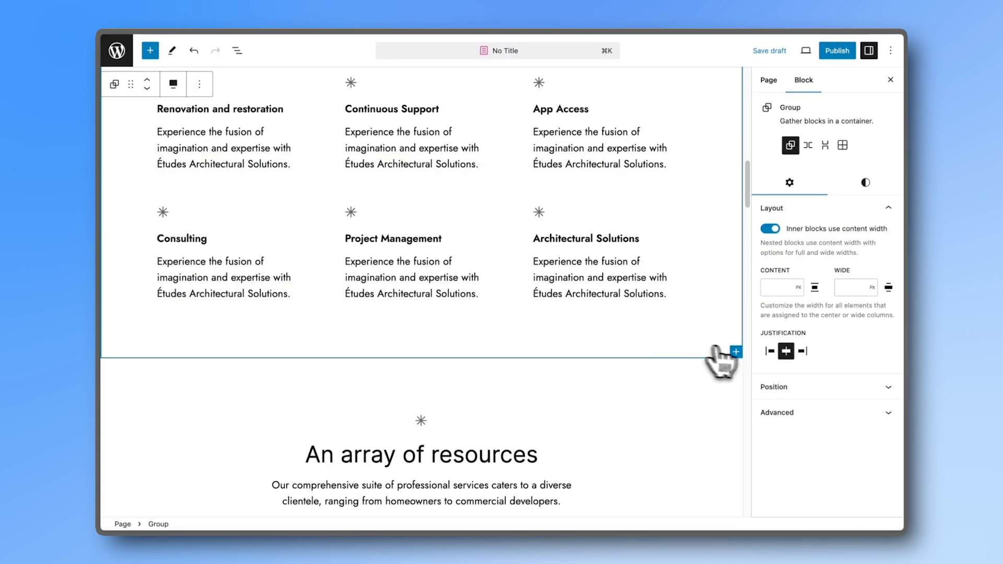
- Add a Formidable Views block below the services group on the page and display the Testimonial Submission Form Grid view
{"action": "left_click", "coordinate": [736, 352]}
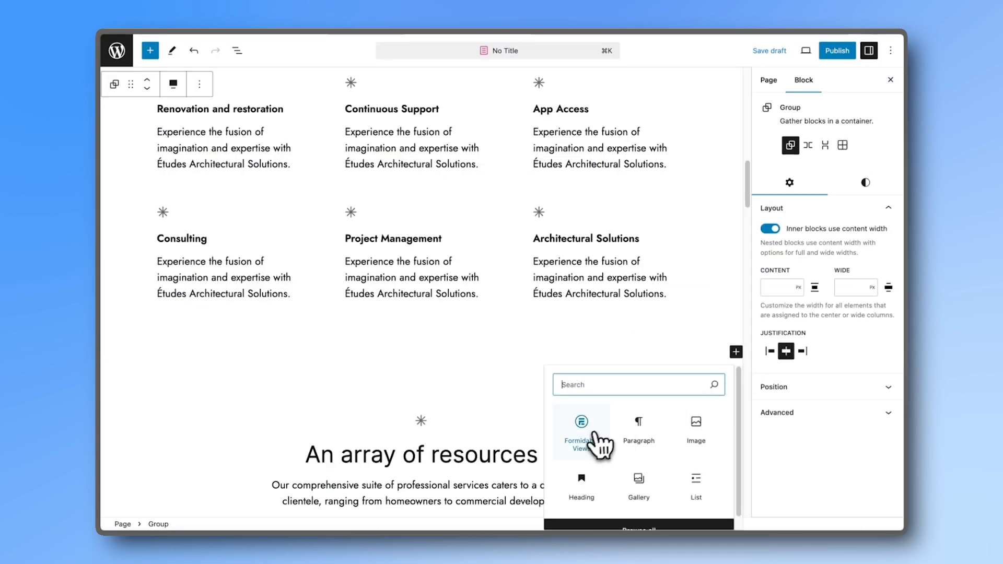
{"action": "left_click", "coordinate": [582, 432]}
{"action": "left_click", "coordinate": [479, 436]}
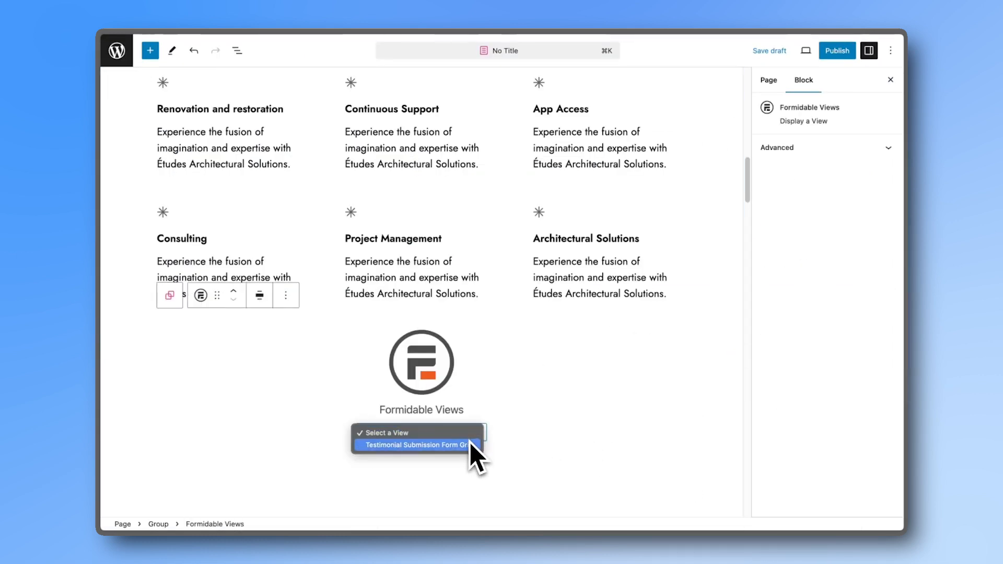
{"action": "left_click", "coordinate": [469, 445]}
{"action": "scroll", "coordinate": [468, 447], "scroll_direction": "down", "scroll_amount": 3}
{"action": "scroll", "coordinate": [473, 462], "scroll_direction": "down", "scroll_amount": 5}
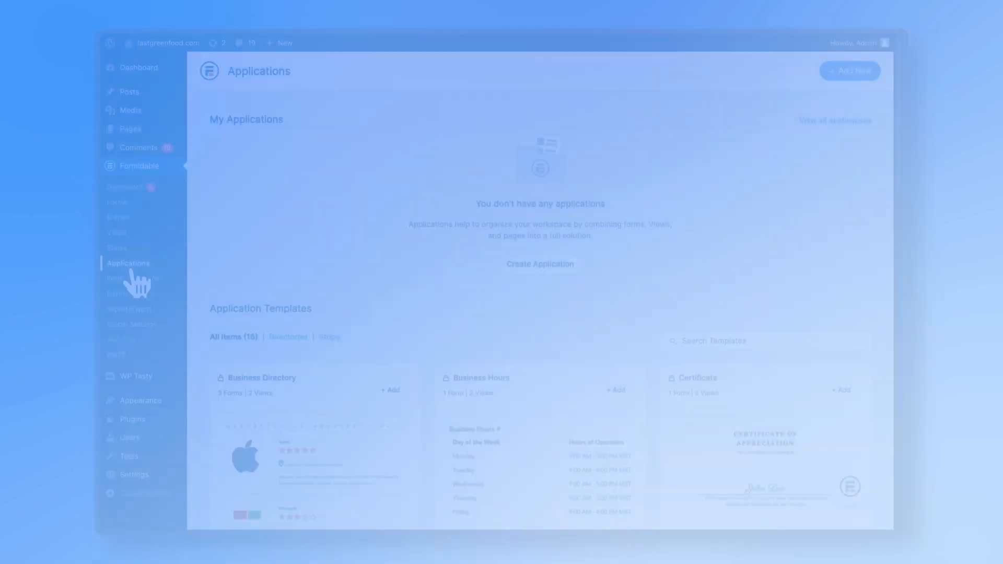
- Find the Testimonials template among Formidable's application templates and add it to the site
{"action": "scroll", "coordinate": [273, 309], "scroll_direction": "down", "scroll_amount": 15}
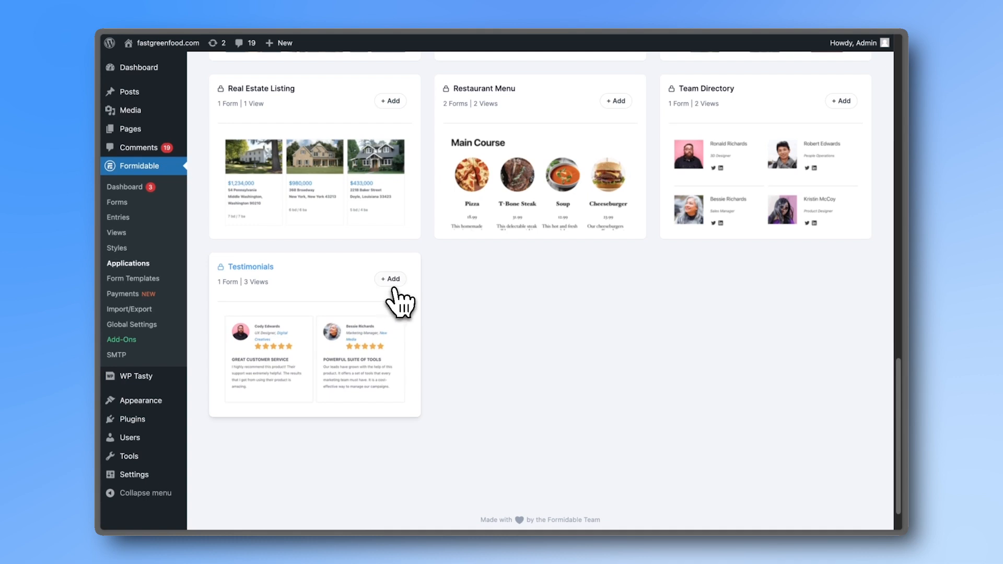
{"action": "left_click", "coordinate": [393, 285]}
{"action": "left_click", "coordinate": [564, 445]}
- Display the Testimonial Card view in a Formidable Views block on a new untitled page
{"action": "left_click", "coordinate": [575, 328]}
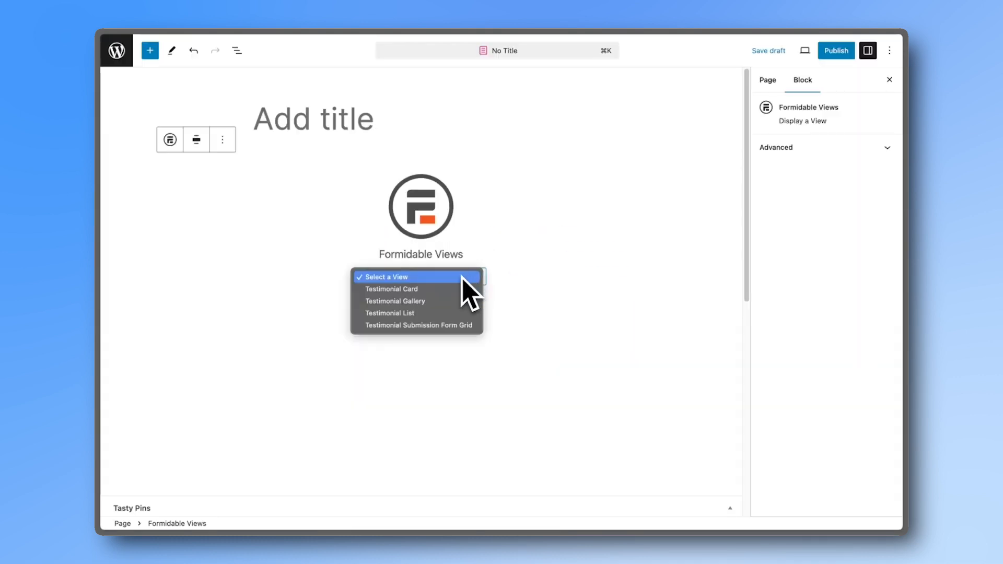
{"action": "left_click", "coordinate": [455, 289]}
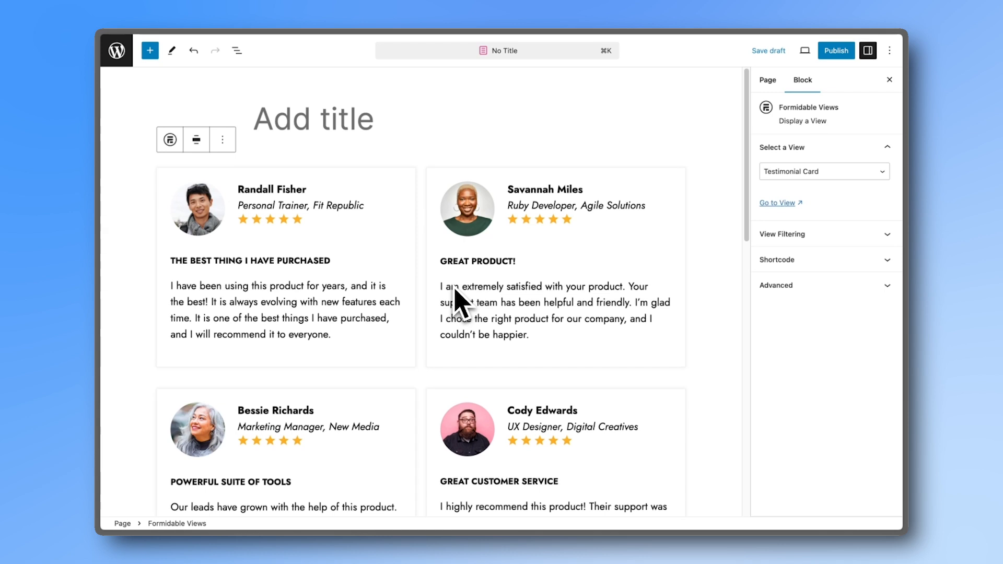
- Switch the block's displayed view to Testimonial List and look through its entries
{"action": "left_click", "coordinate": [799, 173]}
{"action": "left_click", "coordinate": [798, 181]}
{"action": "left_click", "coordinate": [800, 177]}
{"action": "left_click", "coordinate": [801, 184]}
{"action": "scroll", "coordinate": [642, 222], "scroll_direction": "down", "scroll_amount": 5}
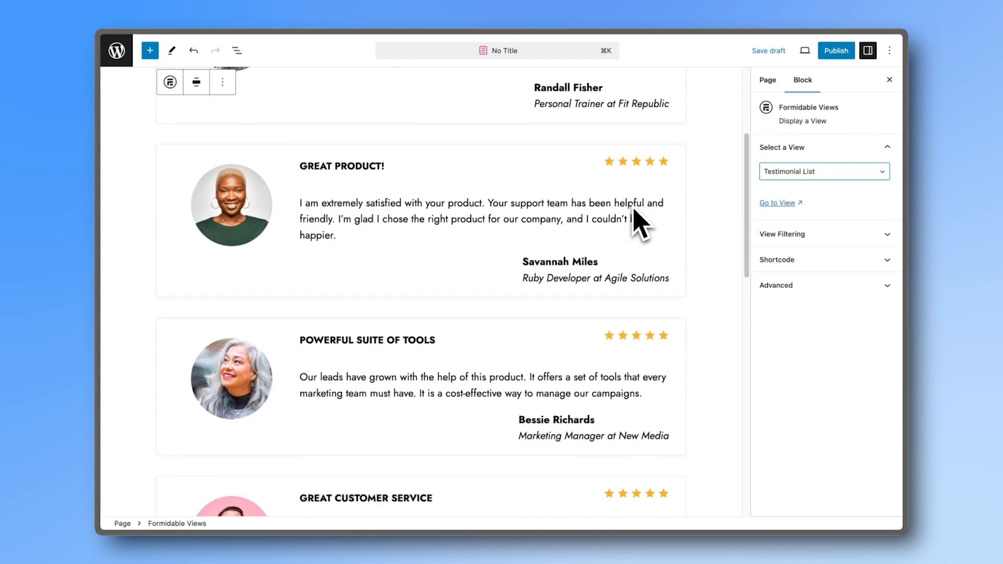
{"action": "scroll", "coordinate": [643, 222], "scroll_direction": "down", "scroll_amount": 5}
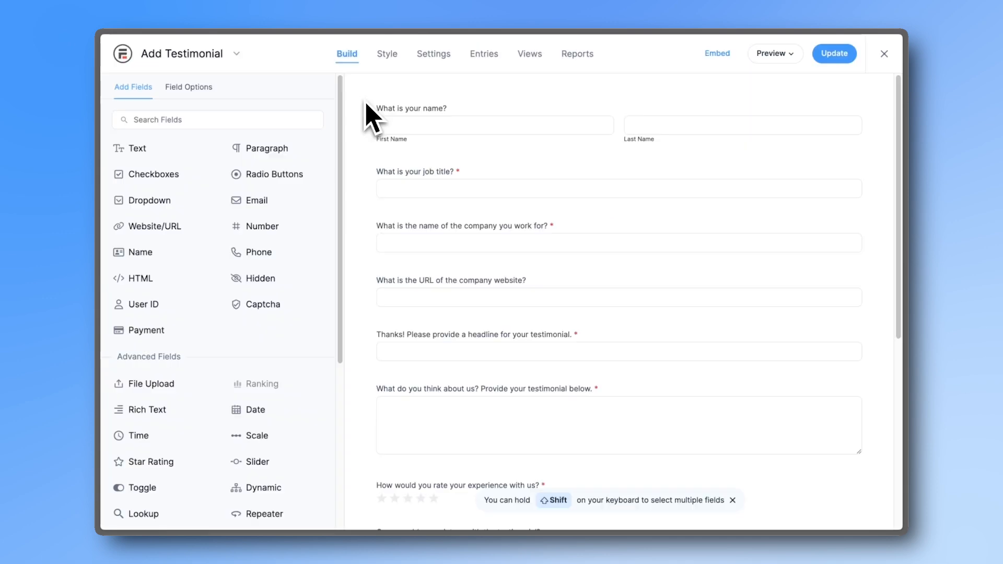
- Review the fields of the template's Add Testimonial form in the form builder
{"action": "scroll", "coordinate": [366, 104], "scroll_direction": "down", "scroll_amount": 5}
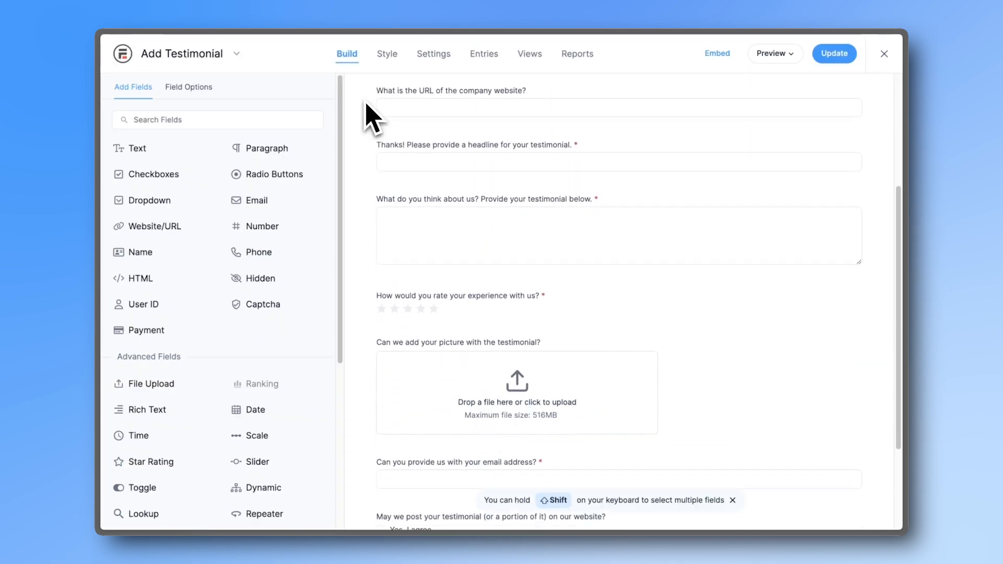
{"action": "scroll", "coordinate": [365, 101], "scroll_direction": "down", "scroll_amount": 1}
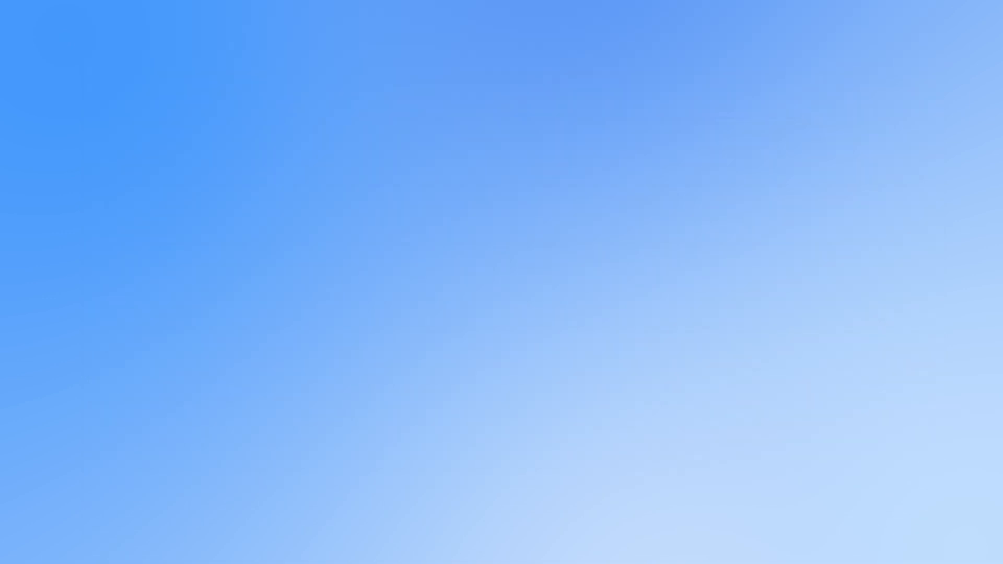